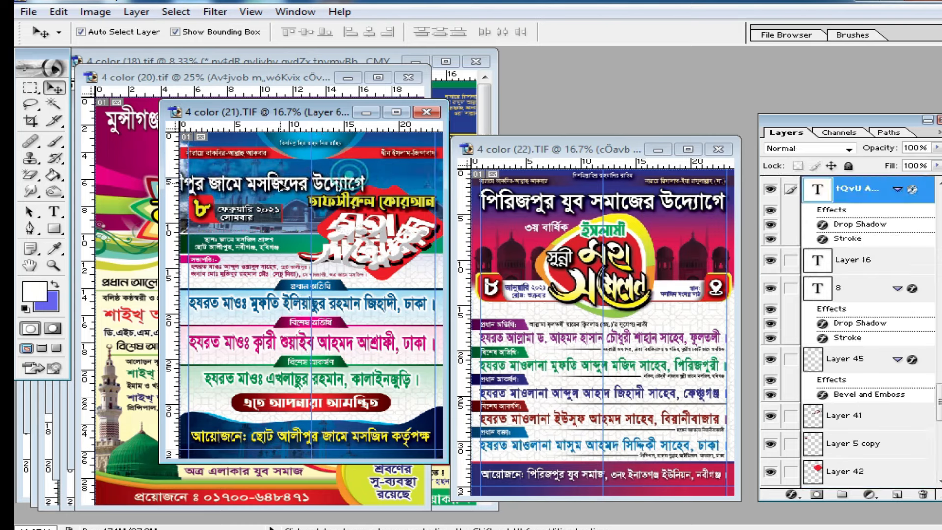
# Step: Nudge the chief guest's name line on the 4 color (21) poster, reposition the poster's window and maximize it
pyautogui.click(366, 304)
pyautogui.moveTo(377, 302)
pyautogui.mouseDown()
pyautogui.moveTo(380, 333)
pyautogui.moveTo(377, 298)
pyautogui.mouseUp()
pyautogui.moveTo(347, 116); pyautogui.dragTo(399, 168)
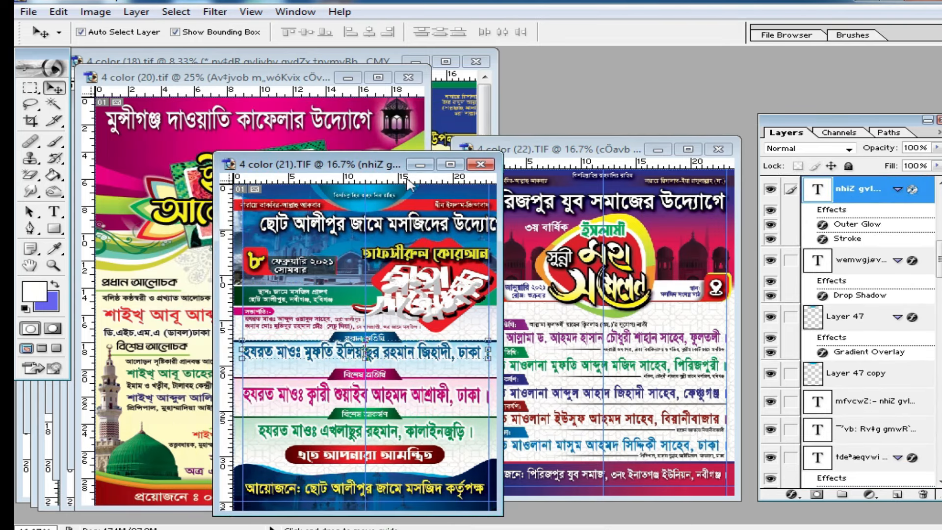
pyautogui.doubleClick(378, 168)
pyautogui.hotkey('ctrl', '0')
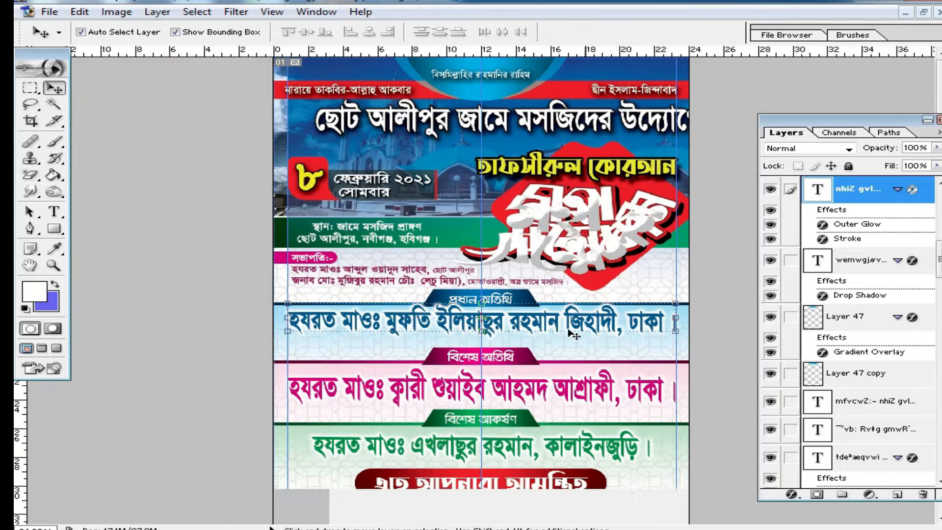
# Step: Shift the invitation text in the red banner and the green speaker line above it slightly to the right
pyautogui.scroll(-2, 564, 329)
pyautogui.click(490, 446)
pyautogui.click(491, 444)
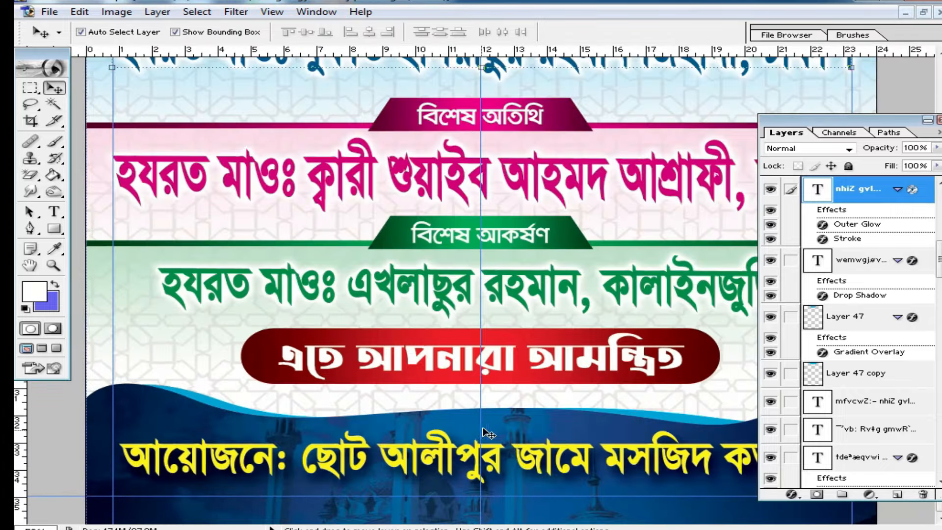
pyautogui.click(451, 447)
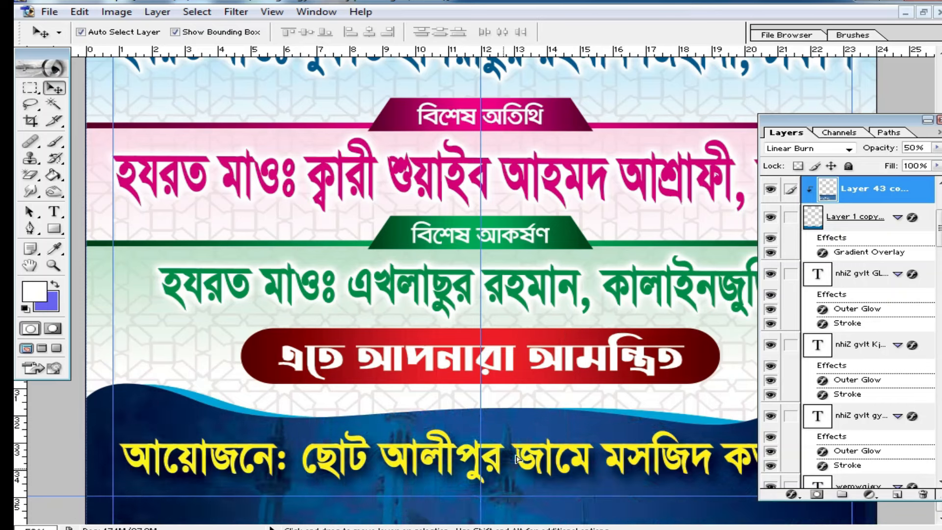
pyautogui.click(549, 361)
pyautogui.moveTo(550, 362); pyautogui.dragTo(564, 358)
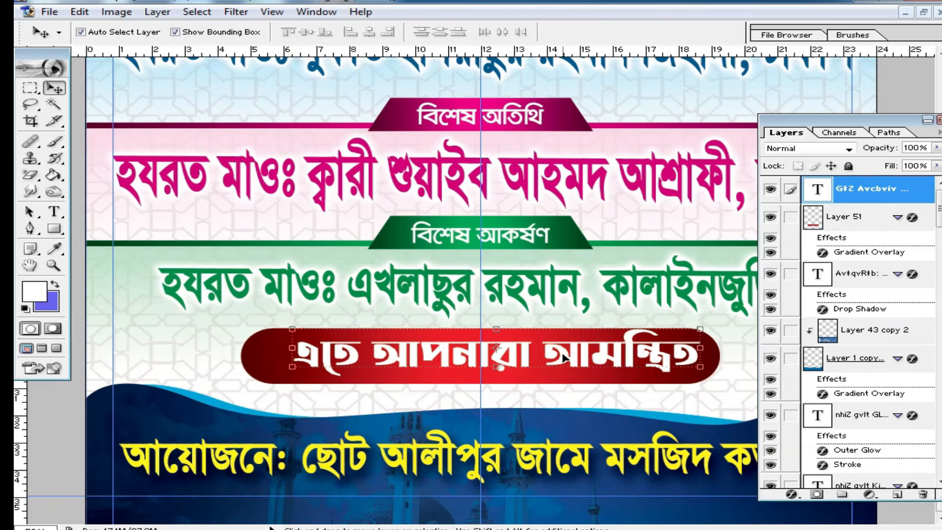
pyautogui.moveTo(523, 289); pyautogui.dragTo(538, 299)
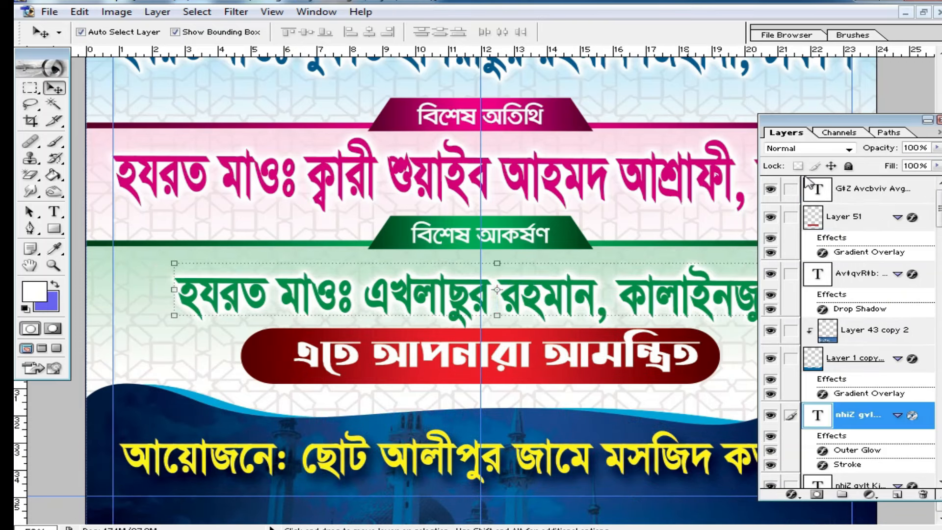
# Step: Minimize the 4 color (21) poster and maximize the 4 color (22) poster
pyautogui.click(923, 13)
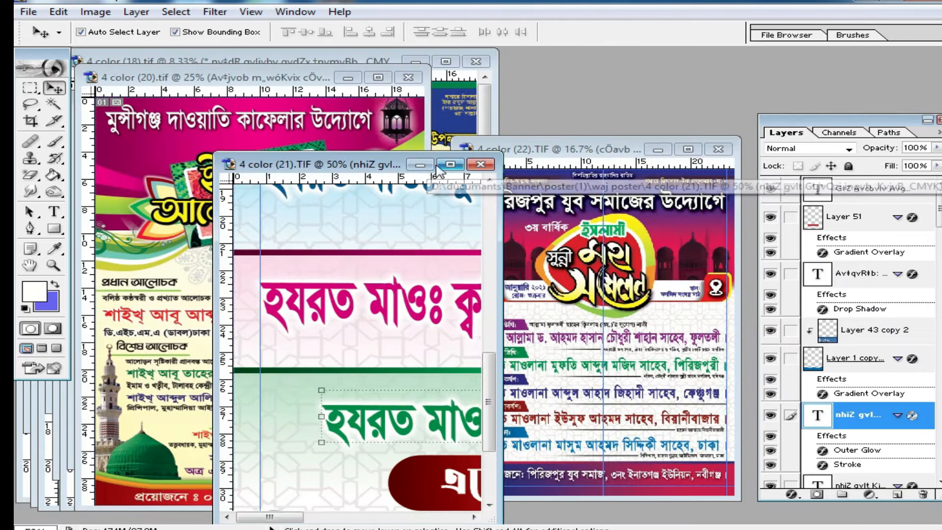
pyautogui.click(423, 165)
pyautogui.moveTo(599, 149); pyautogui.dragTo(445, 164)
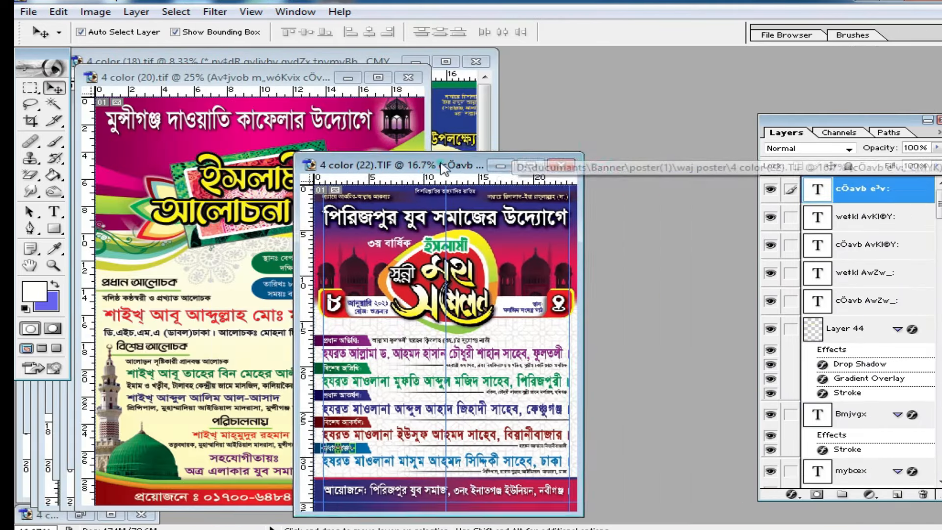
pyautogui.doubleClick(444, 164)
pyautogui.hotkey('ctrl', '+')
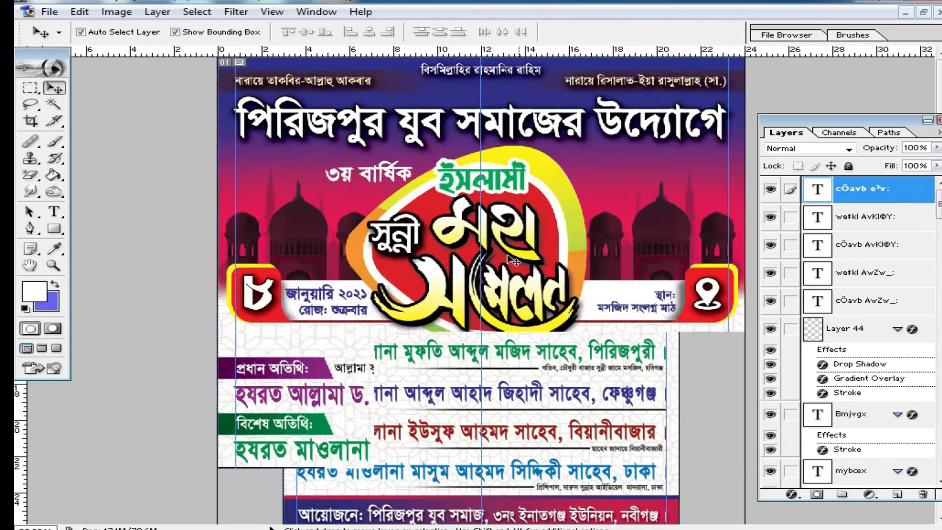
# Step: Reposition the central title artwork, the main heading and the date text on the 4 color (22) poster, and minimize it
pyautogui.moveTo(511, 293); pyautogui.dragTo(560, 288)
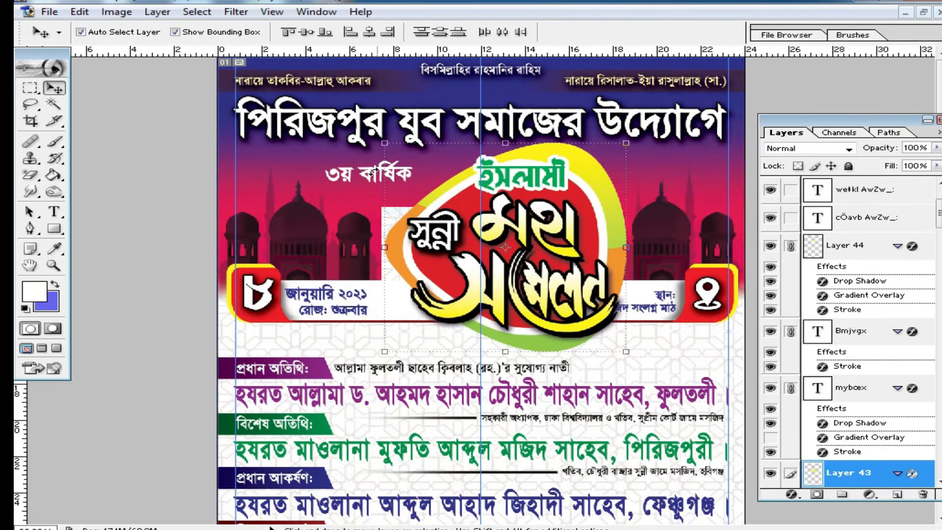
pyautogui.click(351, 125)
pyautogui.moveTo(365, 129); pyautogui.dragTo(353, 115)
pyautogui.click(305, 293)
pyautogui.moveTo(305, 296); pyautogui.dragTo(362, 305)
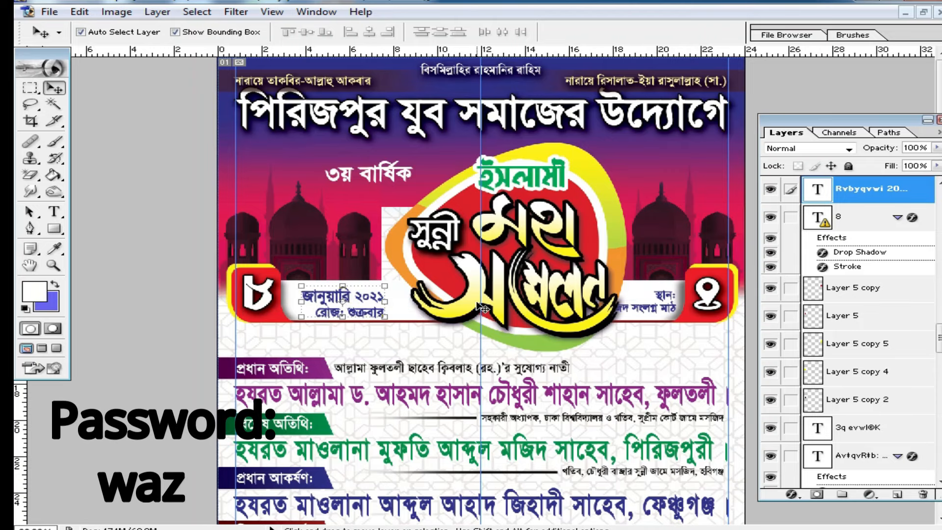
pyautogui.click(905, 13)
# Step: Reposition the title lettering and the decorative graphics around it in the upper half of the 4 color (20) poster
pyautogui.moveTo(245, 198)
pyautogui.mouseDown()
pyautogui.moveTo(257, 177)
pyautogui.moveTo(247, 177)
pyautogui.moveTo(256, 183)
pyautogui.mouseUp()
pyautogui.click(208, 215)
pyautogui.moveTo(194, 210); pyautogui.dragTo(287, 203)
pyautogui.moveTo(153, 222); pyautogui.dragTo(144, 185)
pyautogui.moveTo(134, 240); pyautogui.dragTo(161, 225)
pyautogui.moveTo(348, 259); pyautogui.dragTo(348, 245)
# Step: Reposition the women's seating notice, mosque image and speaker text in the poster's lower half, and minimize the 4 color (20) poster
pyautogui.click(383, 393)
pyautogui.moveTo(384, 400); pyautogui.dragTo(362, 307)
pyautogui.click(380, 432)
pyautogui.moveTo(394, 448); pyautogui.dragTo(381, 341)
pyautogui.moveTo(162, 459); pyautogui.dragTo(148, 443)
pyautogui.moveTo(244, 385)
pyautogui.mouseDown()
pyautogui.moveTo(275, 395)
pyautogui.moveTo(252, 378)
pyautogui.mouseUp()
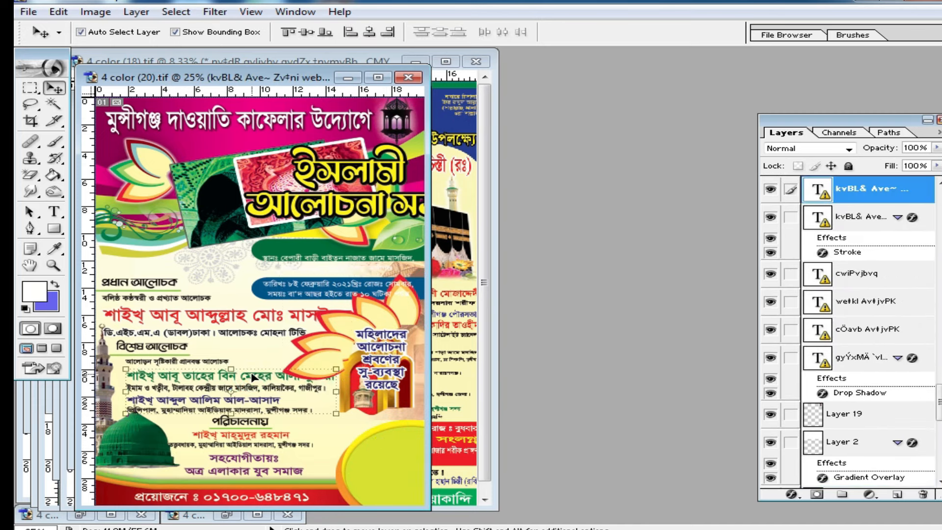
pyautogui.click(347, 78)
# Step: Move the red title lettering down and shift the dome picture and white date box right on the 4 color (19) poster
pyautogui.click(295, 199)
pyautogui.moveTo(295, 198); pyautogui.dragTo(301, 266)
pyautogui.moveTo(315, 160); pyautogui.dragTo(362, 177)
pyautogui.moveTo(216, 161); pyautogui.dragTo(270, 166)
pyautogui.moveTo(297, 170); pyautogui.dragTo(330, 172)
pyautogui.hotkey('ctrl', 't')
pyautogui.press('Return')
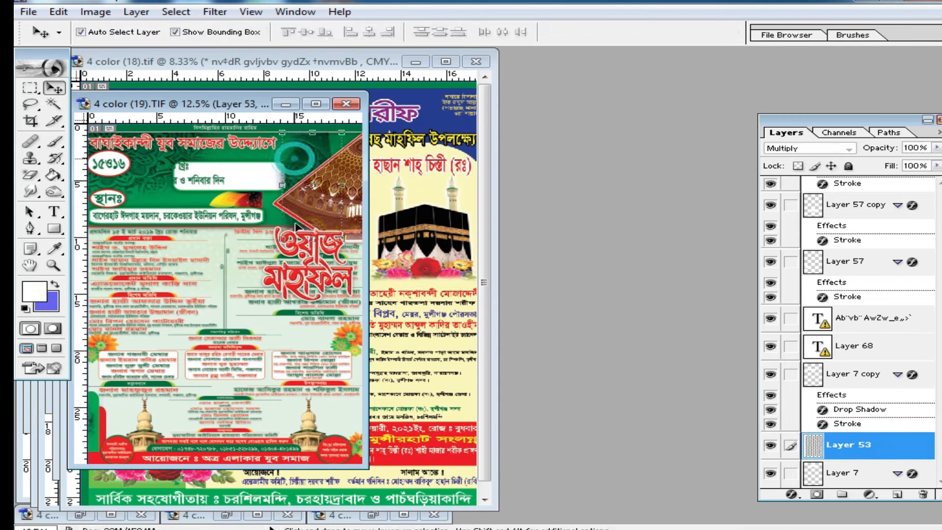
# Step: Check which layers hold the guest boxes, flower and section text on the 4 color (19) poster, and maximize its window
pyautogui.click(280, 363)
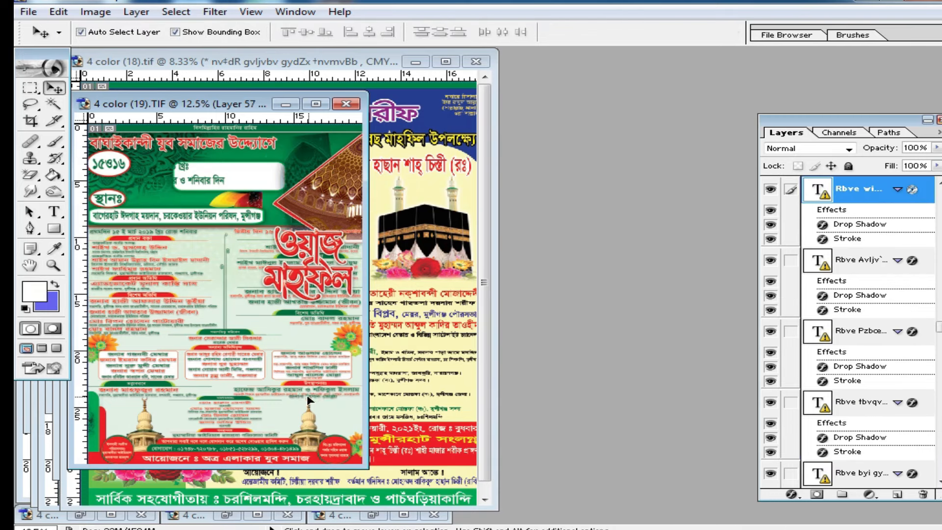
pyautogui.click(349, 343)
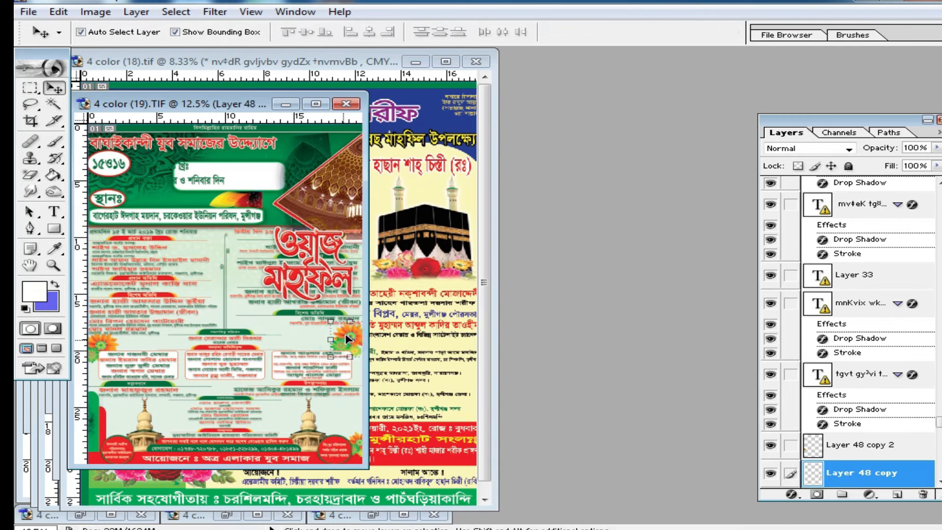
pyautogui.click(228, 336)
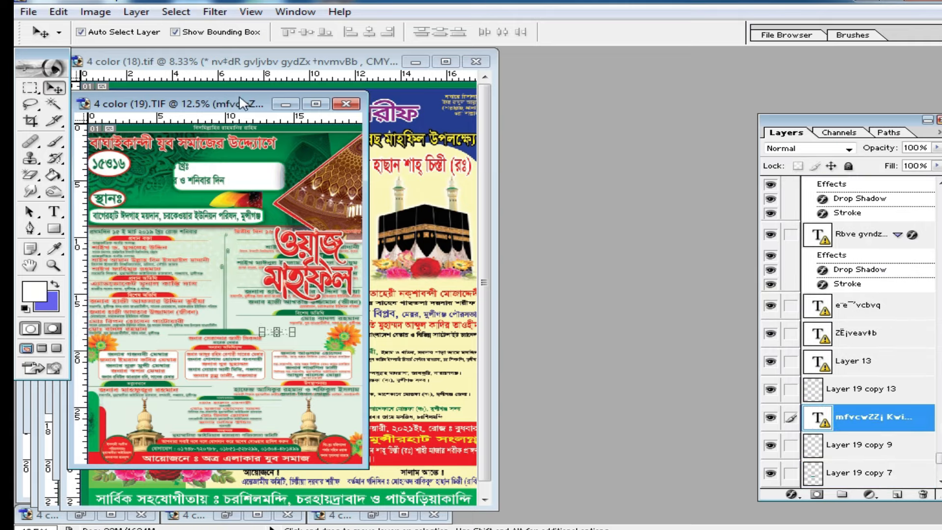
pyautogui.doubleClick(239, 98)
pyautogui.keyDown('ctrl'); pyautogui.click(478, 332); pyautogui.keyUp('ctrl')
pyautogui.keyDown('ctrl'); pyautogui.click(499, 346); pyautogui.keyUp('ctrl')
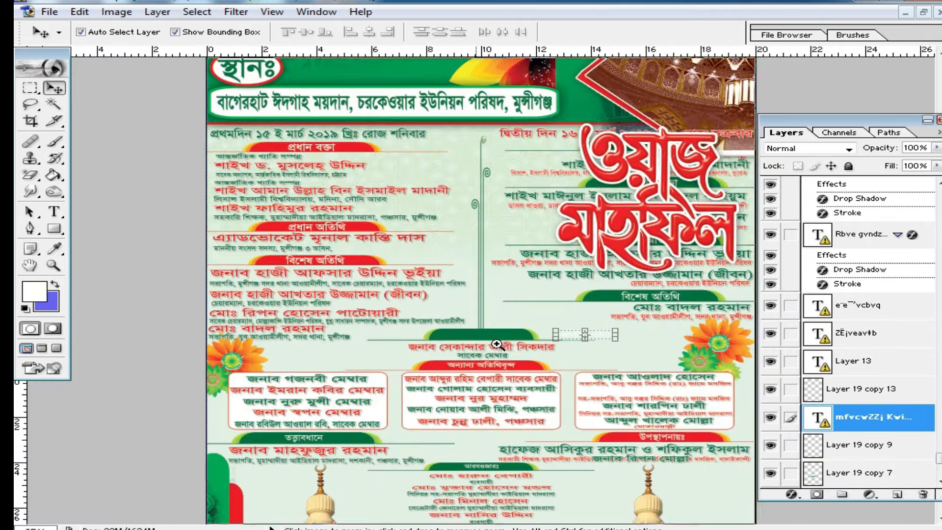
pyautogui.keyDown('ctrl'); pyautogui.click(497, 343); pyautogui.keyUp('ctrl')
# Step: Move the white guest-list boxes up and right, shift the green ribbon below them right, and minimize the poster
pyautogui.click(406, 387)
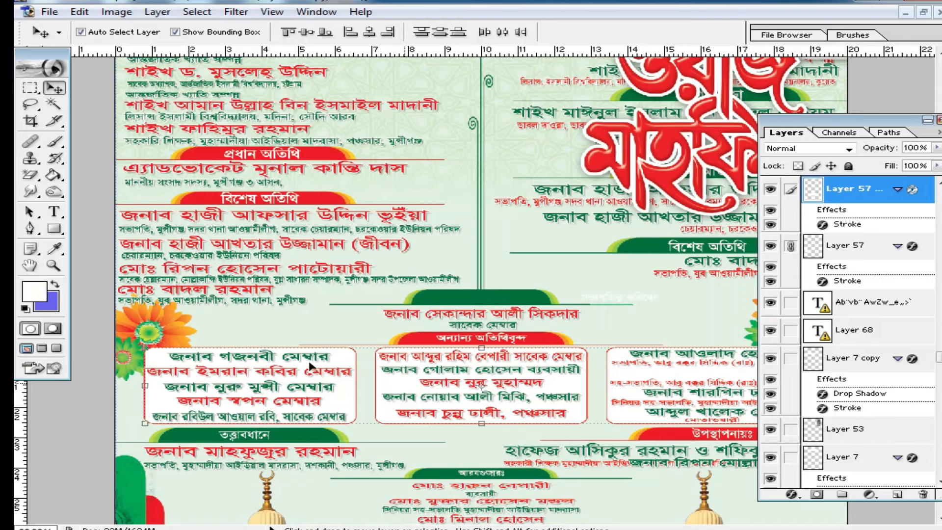
pyautogui.moveTo(320, 399); pyautogui.dragTo(379, 341)
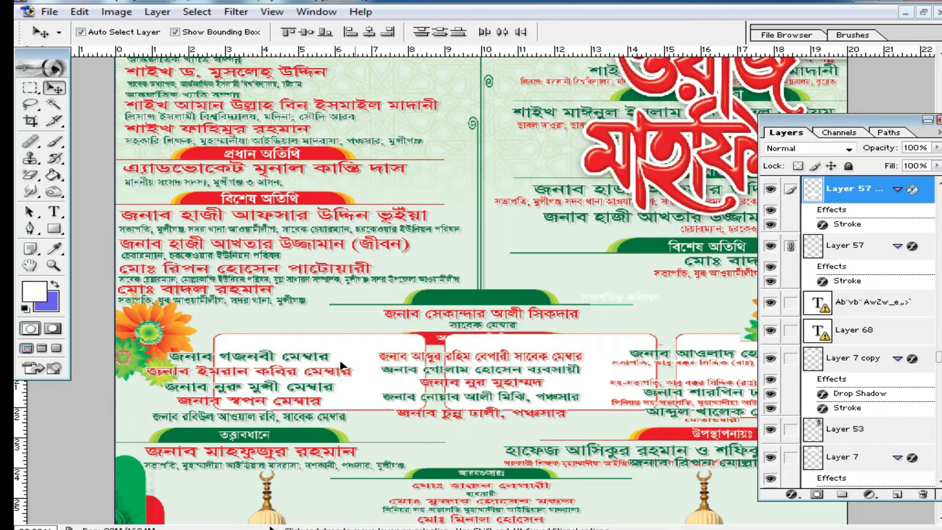
pyautogui.click(304, 441)
pyautogui.moveTo(351, 435); pyautogui.dragTo(304, 437)
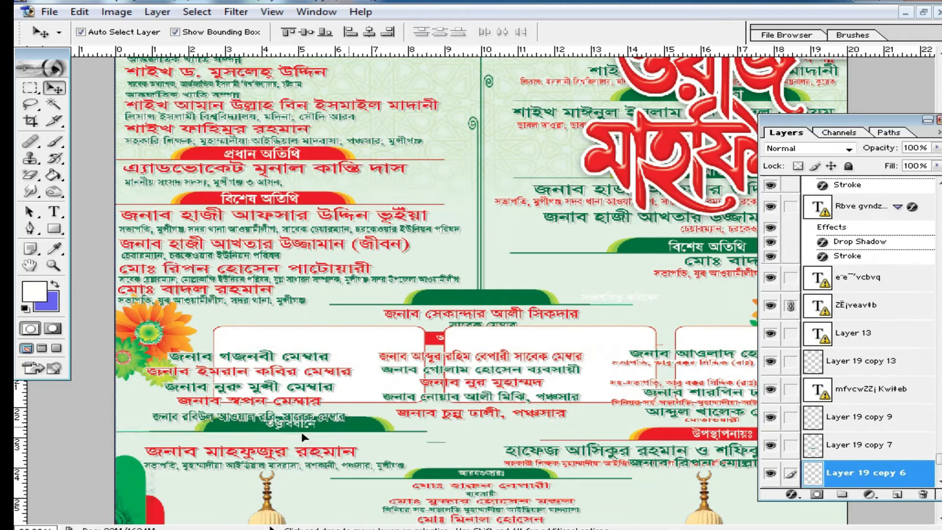
pyautogui.click(273, 513)
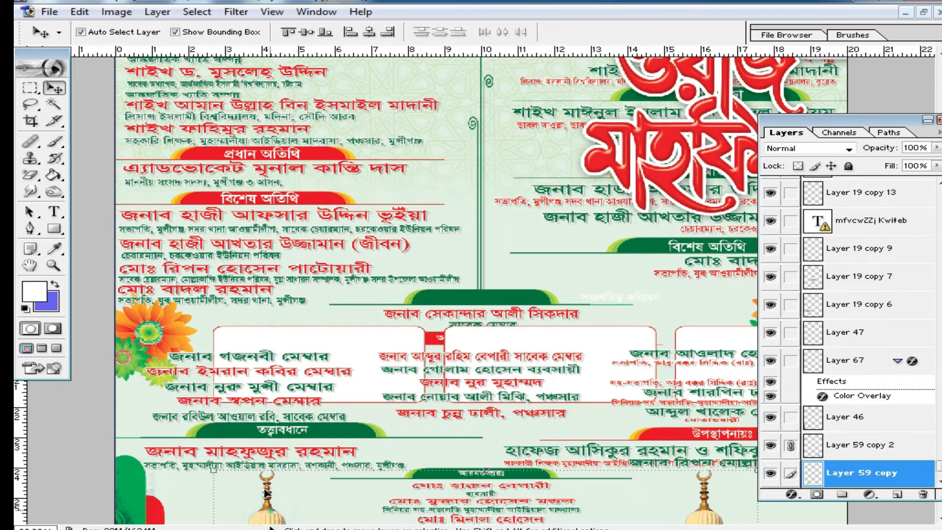
pyautogui.scroll(2, 629, 266)
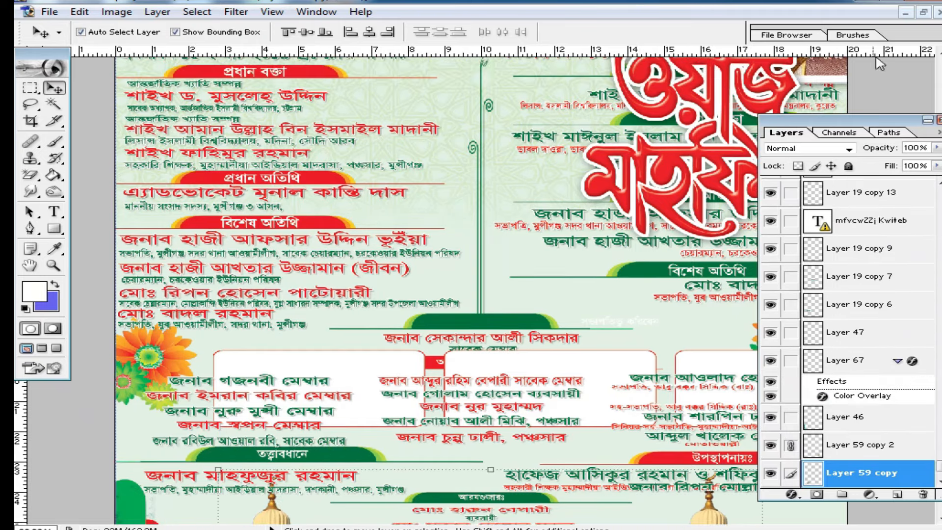
pyautogui.click(905, 13)
# Step: Reposition the Kaaba picture, green-domed mosque, main heading and blue introductory paragraph on the 4 color (18) poster
pyautogui.moveTo(427, 239); pyautogui.dragTo(410, 241)
pyautogui.click(147, 410)
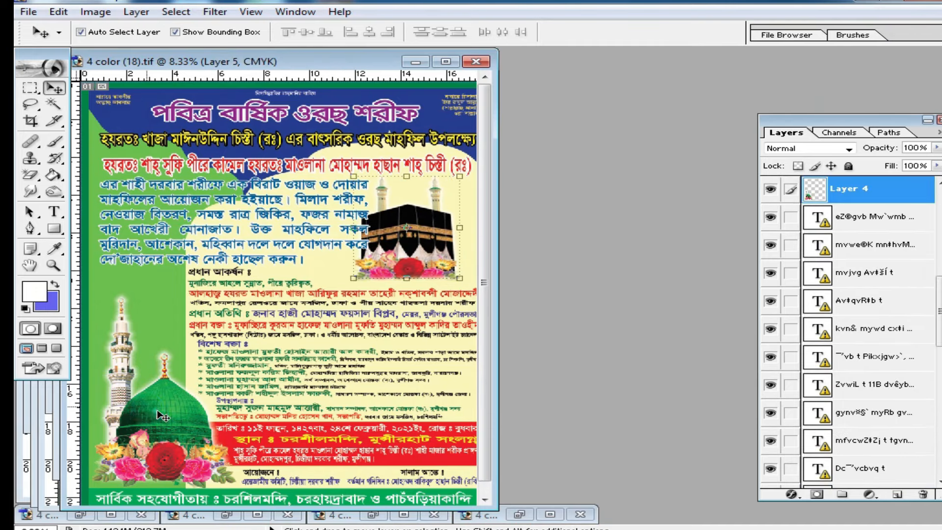
pyautogui.moveTo(182, 403); pyautogui.dragTo(347, 293)
pyautogui.moveTo(181, 400); pyautogui.dragTo(157, 414)
pyautogui.click(275, 118)
pyautogui.moveTo(283, 110)
pyautogui.mouseDown()
pyautogui.moveTo(314, 112)
pyautogui.moveTo(285, 115)
pyautogui.mouseUp()
pyautogui.moveTo(273, 216)
pyautogui.mouseDown()
pyautogui.moveTo(314, 219)
pyautogui.moveTo(280, 221)
pyautogui.mouseUp()
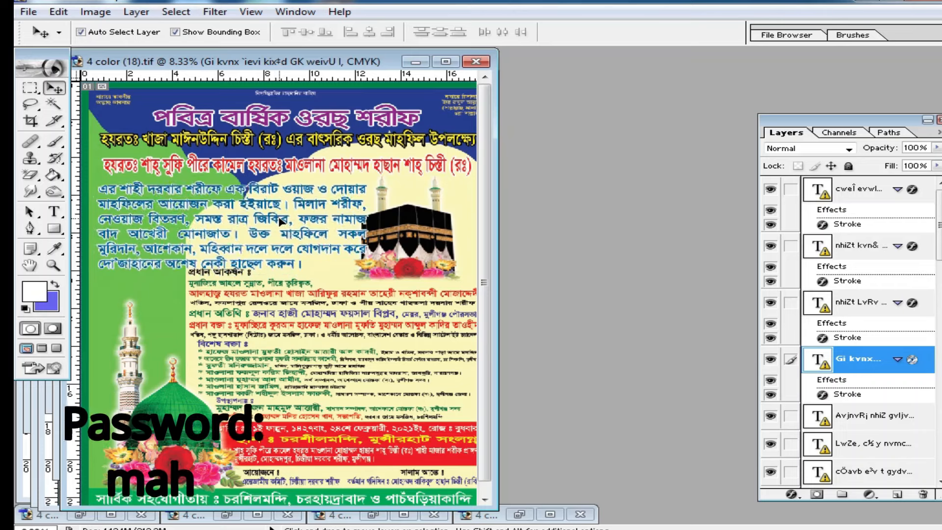
# Step: Spread out the 4 color (18) and 4 color (17) windows and move the 4 color (17) poster's title lettering slightly right
pyautogui.moveTo(335, 62); pyautogui.dragTo(536, 206)
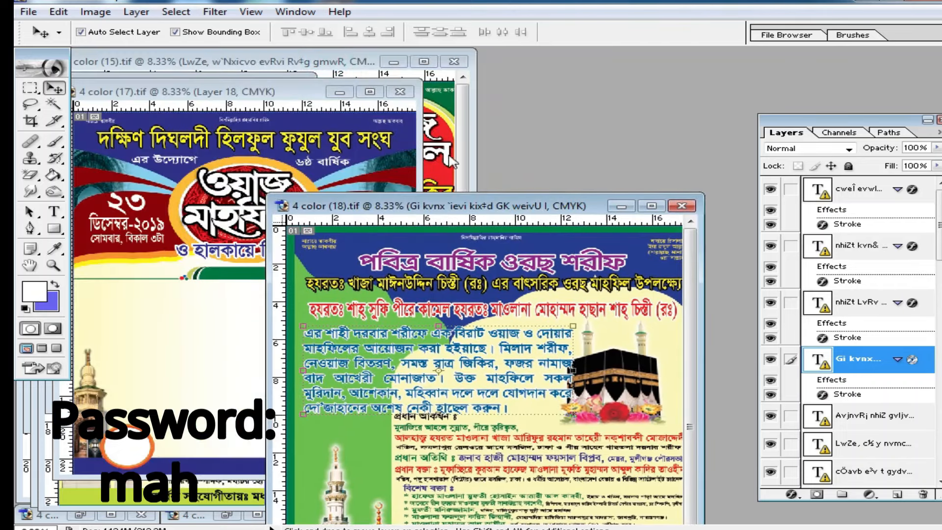
pyautogui.moveTo(245, 92); pyautogui.dragTo(466, 87)
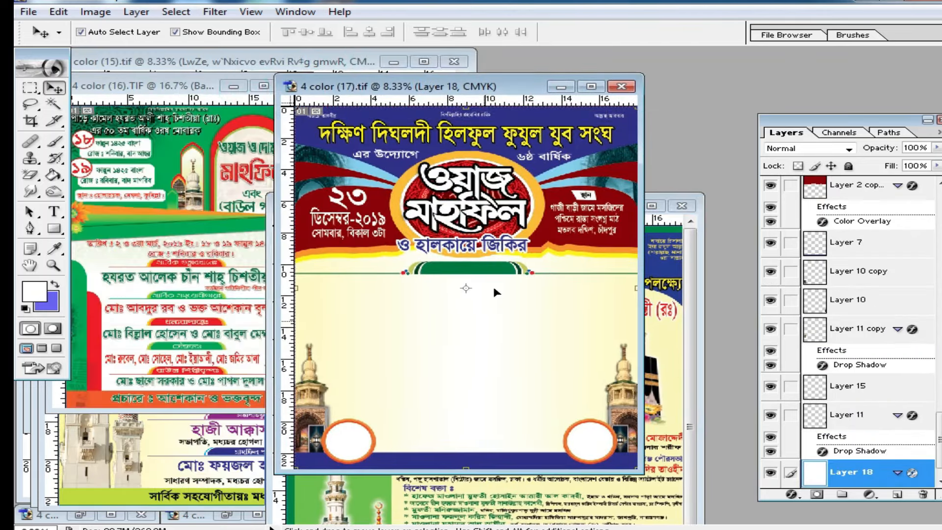
pyautogui.click(473, 183)
pyautogui.moveTo(487, 178); pyautogui.dragTo(510, 179)
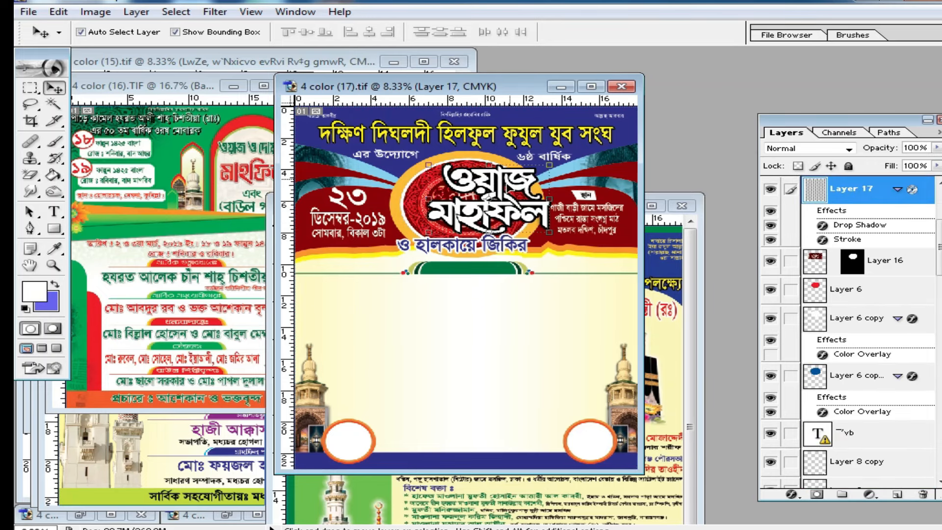
# Step: Shift the yellow heading at the top of the 4 color (17) poster slightly right and minimize the poster
pyautogui.click(485, 349)
pyautogui.click(360, 197)
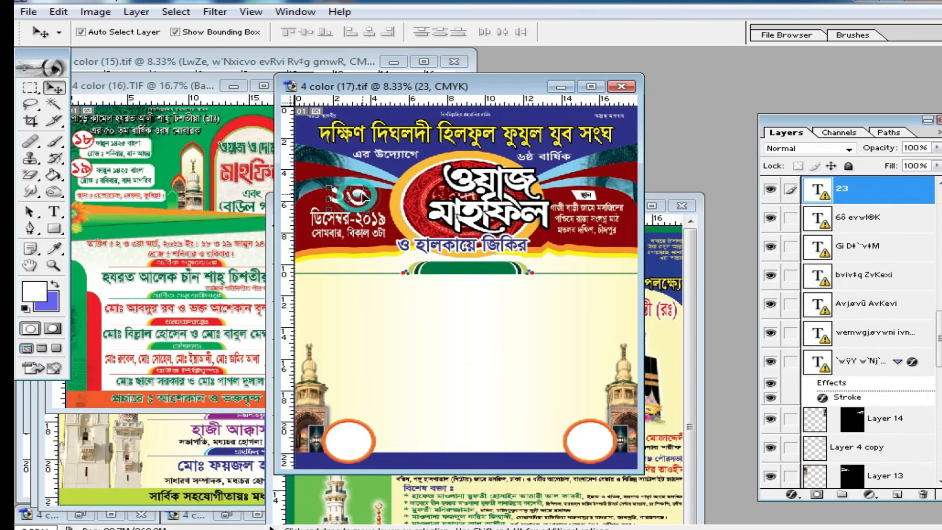
pyautogui.click(524, 136)
pyautogui.moveTo(526, 131)
pyautogui.mouseDown()
pyautogui.moveTo(547, 146)
pyautogui.moveTo(538, 131)
pyautogui.mouseUp()
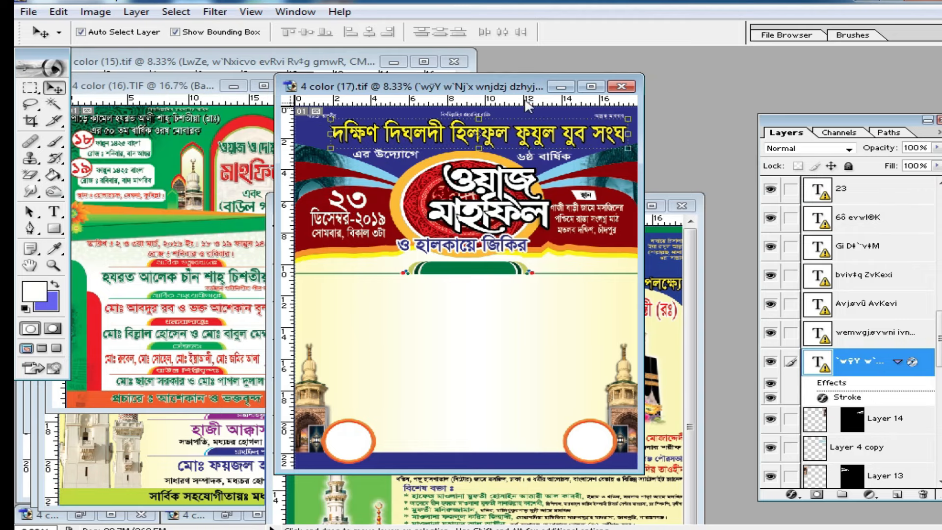
pyautogui.click(564, 87)
# Step: Maximize the 4 color (16) poster with its upper half enlarged in view
pyautogui.click(140, 134)
pyautogui.click(267, 177)
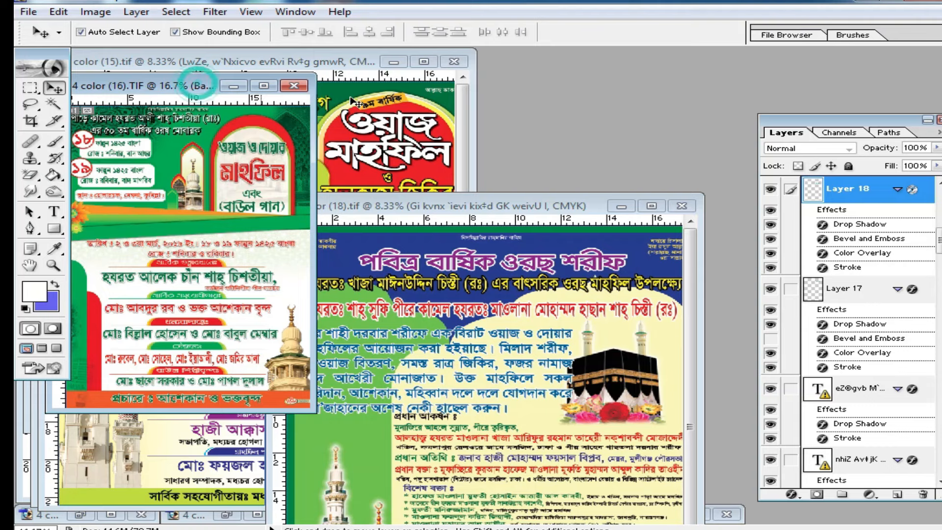
pyautogui.doubleClick(195, 86)
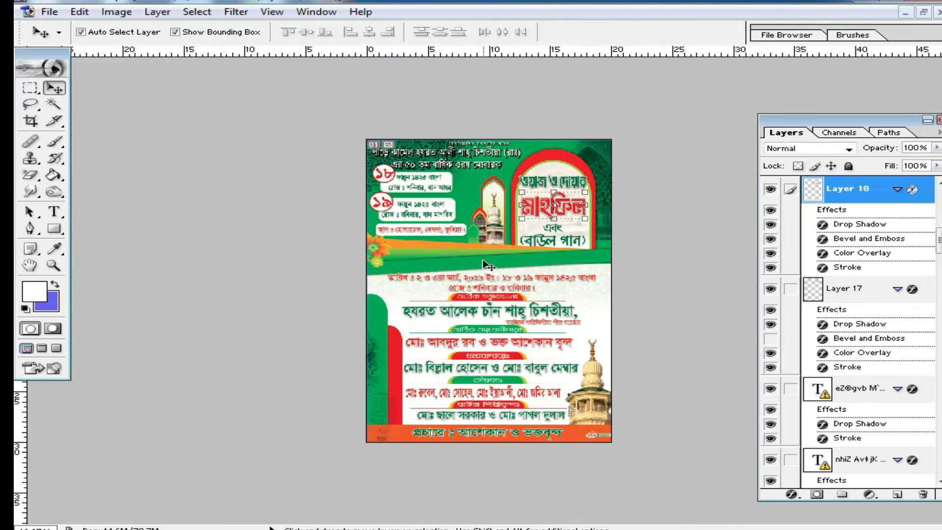
pyautogui.click(513, 345)
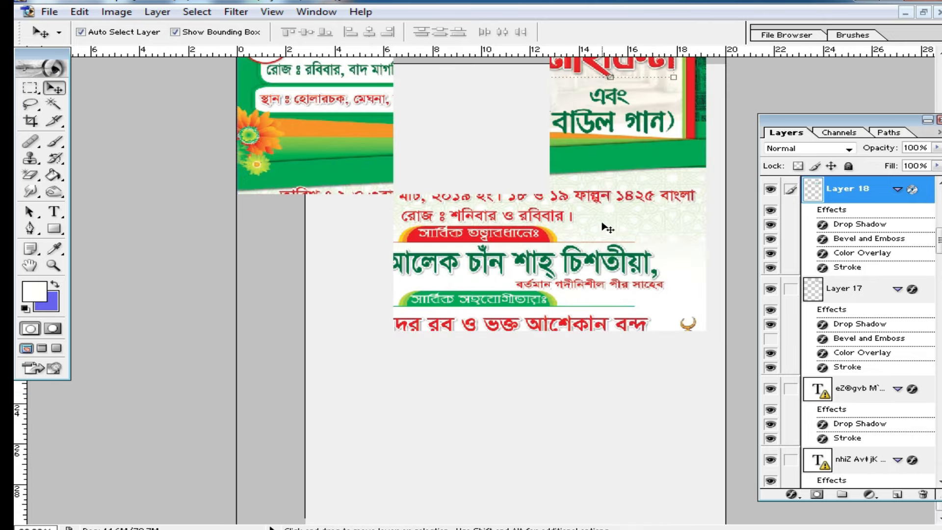
pyautogui.scroll(5, 626, 311)
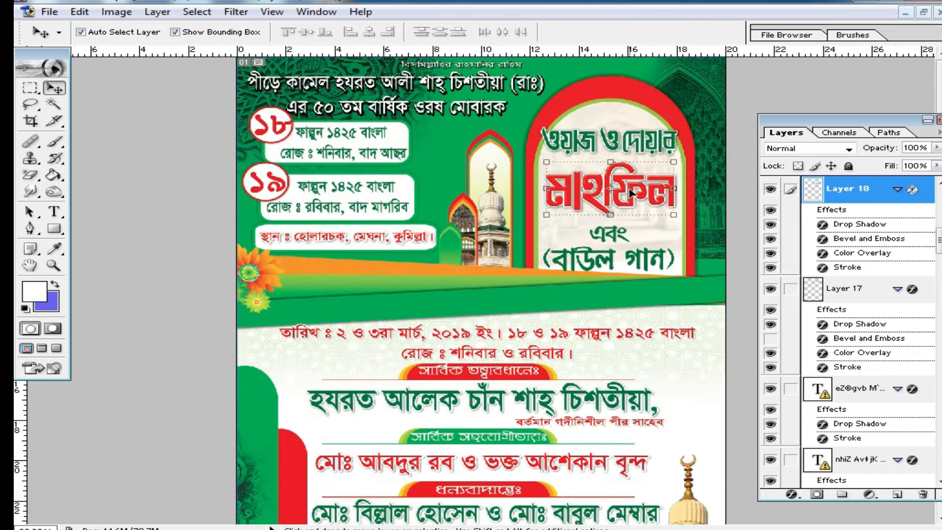
# Step: Nudge the red title word, the bracketed green line below it and the second date text on the 4 color (16) poster
pyautogui.moveTo(636, 193); pyautogui.dragTo(617, 185)
pyautogui.moveTo(606, 264); pyautogui.dragTo(595, 260)
pyautogui.click(607, 260)
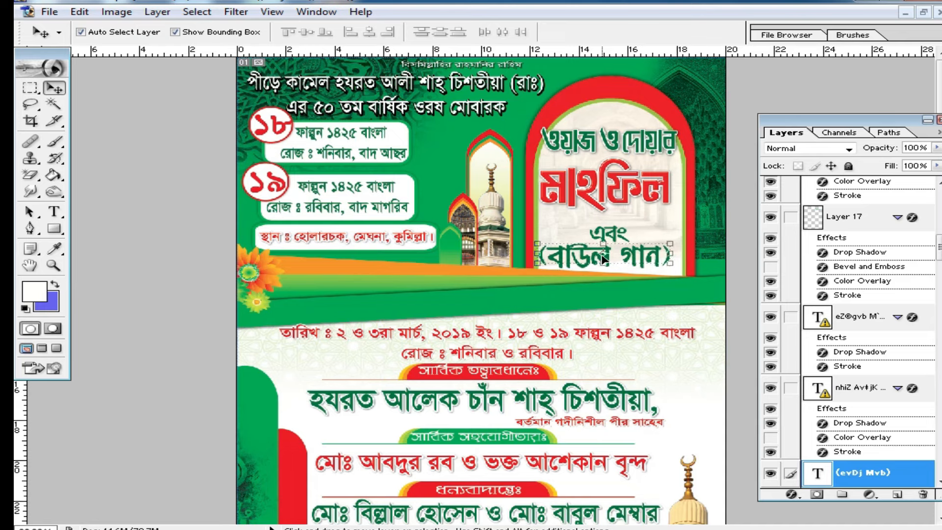
pyautogui.click(365, 210)
pyautogui.moveTo(361, 210); pyautogui.dragTo(358, 207)
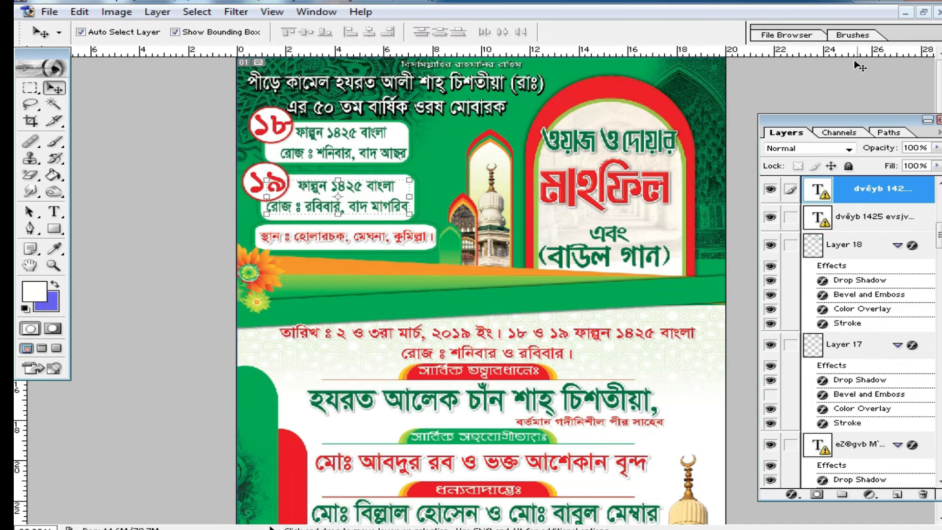
# Step: Minimize the 4 color (16) poster and maximize the 4 color (15) poster with its middle section enlarged in view
pyautogui.click(904, 13)
pyautogui.click(311, 61)
pyautogui.doubleClick(298, 62)
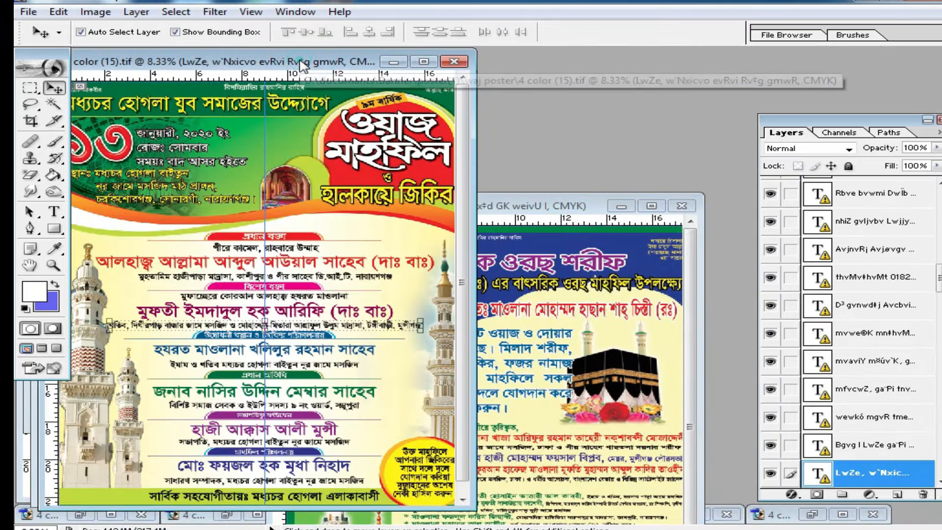
pyautogui.hotkey('ctrl', '0')
pyautogui.keyDown('ctrl'); pyautogui.click(471, 382); pyautogui.keyUp('ctrl')
pyautogui.scroll(4, 676, 232)
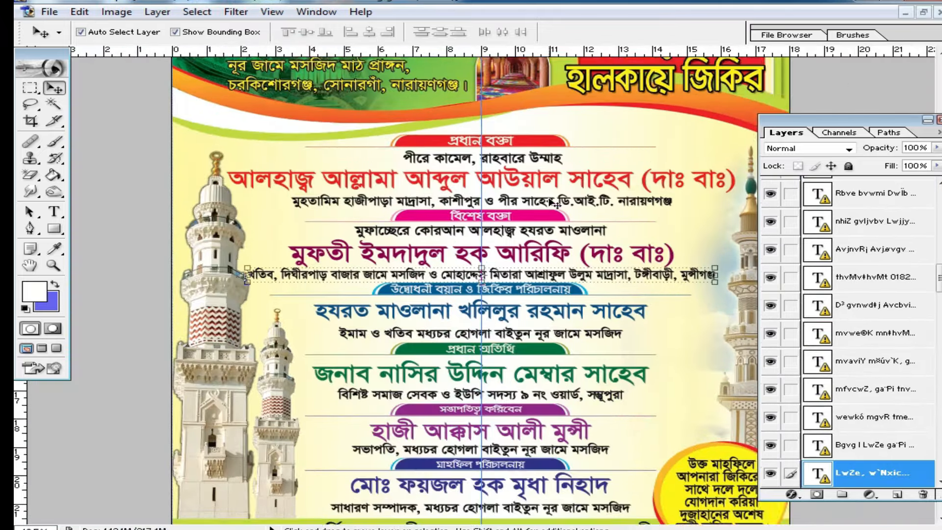
# Step: Review the layer stack of the 4 color (15) poster from its text layers down to the graphic layers and back
pyautogui.scroll(-8, 862, 348)
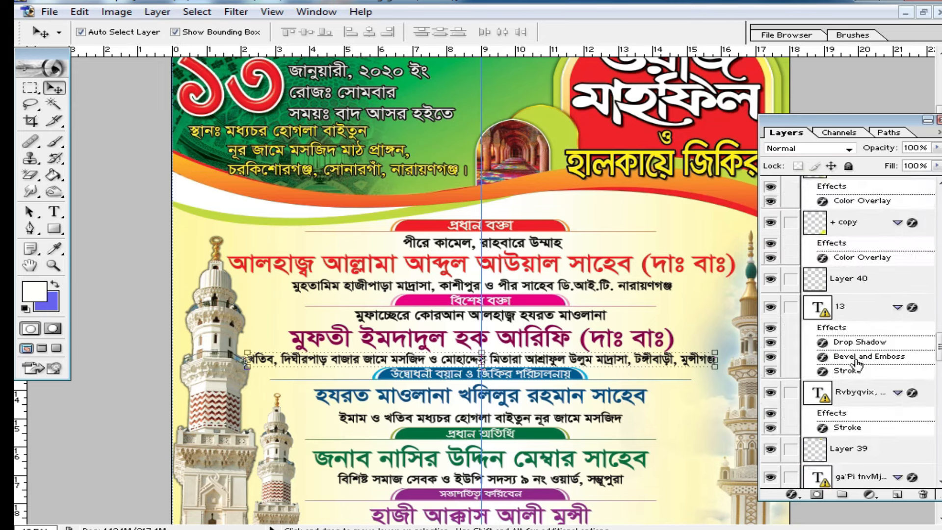
pyautogui.scroll(-10, 864, 349)
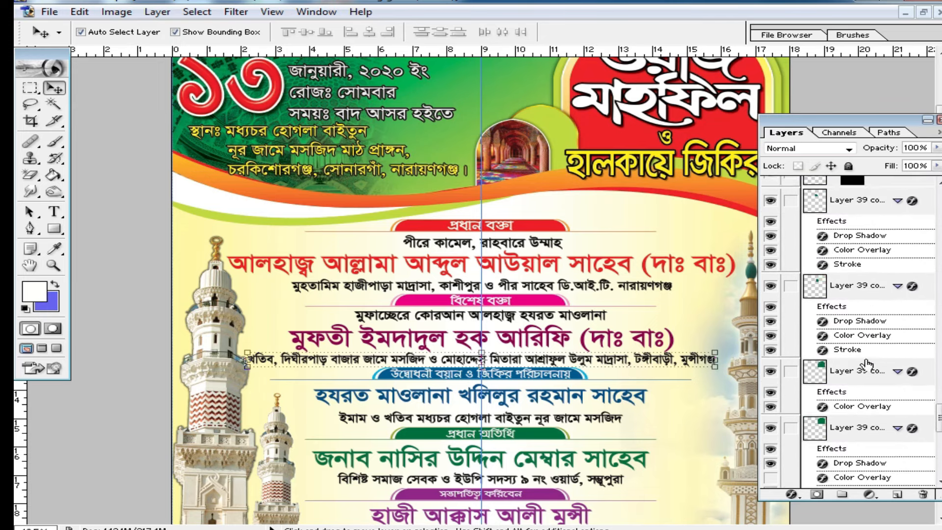
pyautogui.scroll(10, 871, 356)
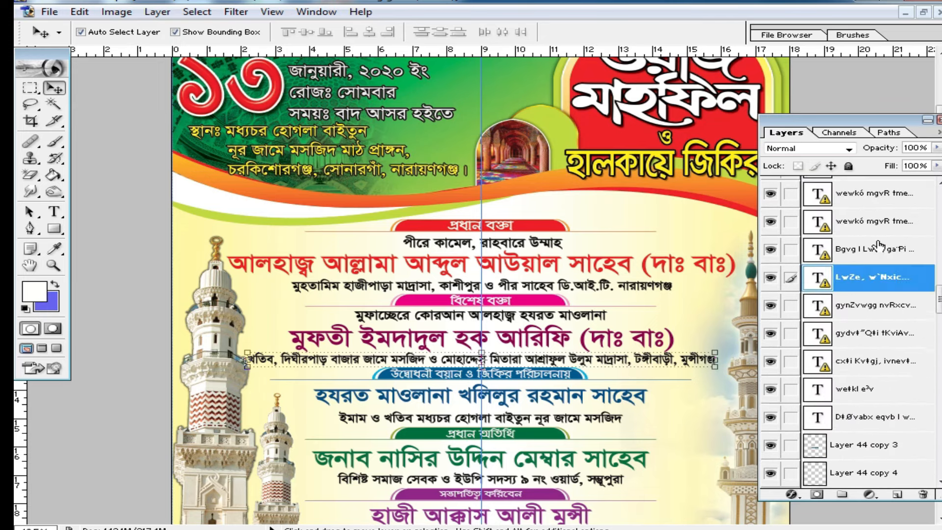
pyautogui.scroll(6, 878, 247)
pyautogui.scroll(1, 569, 199)
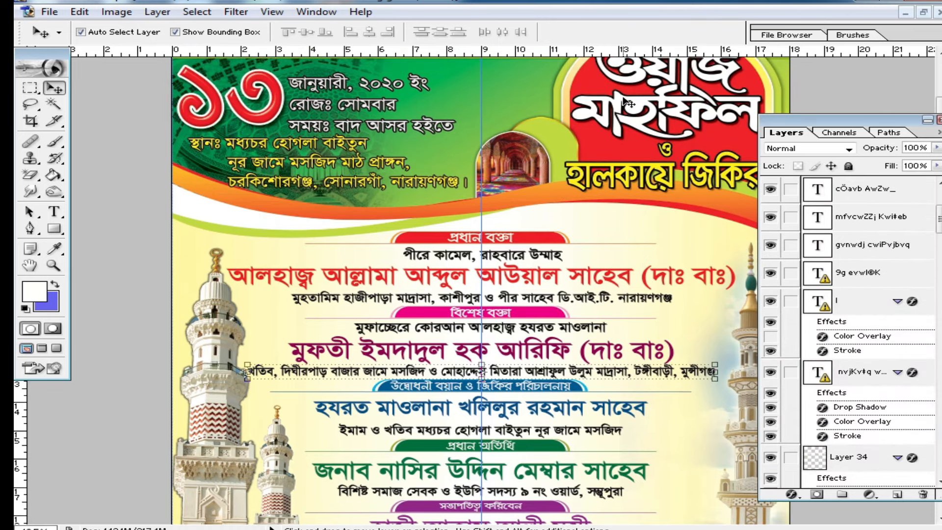
# Step: Nudge the title lettering, the arched hallway picture and the large red date numeral on the 4 color (15) poster
pyautogui.moveTo(633, 112)
pyautogui.mouseDown()
pyautogui.moveTo(608, 122)
pyautogui.moveTo(638, 117)
pyautogui.mouseUp()
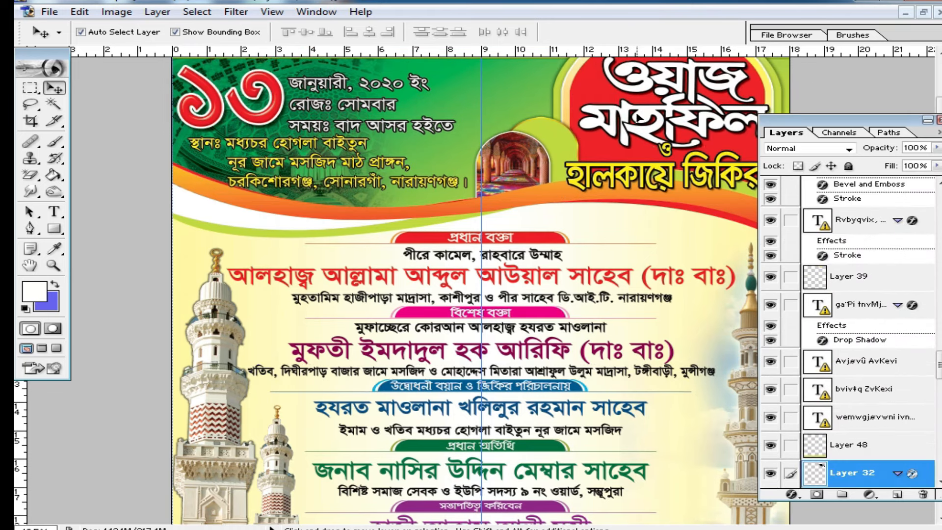
pyautogui.click(505, 145)
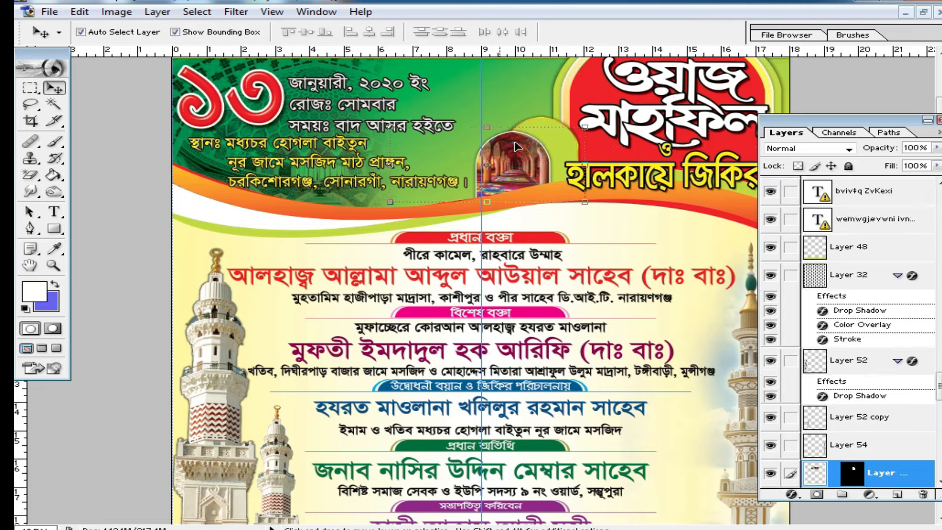
pyautogui.moveTo(504, 143); pyautogui.dragTo(549, 143)
pyautogui.click(265, 93)
pyautogui.moveTo(255, 88)
pyautogui.mouseDown()
pyautogui.moveTo(253, 126)
pyautogui.moveTo(248, 84)
pyautogui.mouseUp()
# Step: Shift the red speaker name right, the large minaret left and the small minaret slightly up and right
pyautogui.click(277, 278)
pyautogui.moveTo(295, 275)
pyautogui.mouseDown()
pyautogui.moveTo(284, 275)
pyautogui.moveTo(343, 276)
pyautogui.moveTo(313, 276)
pyautogui.mouseUp()
pyautogui.scroll(-5, 346, 286)
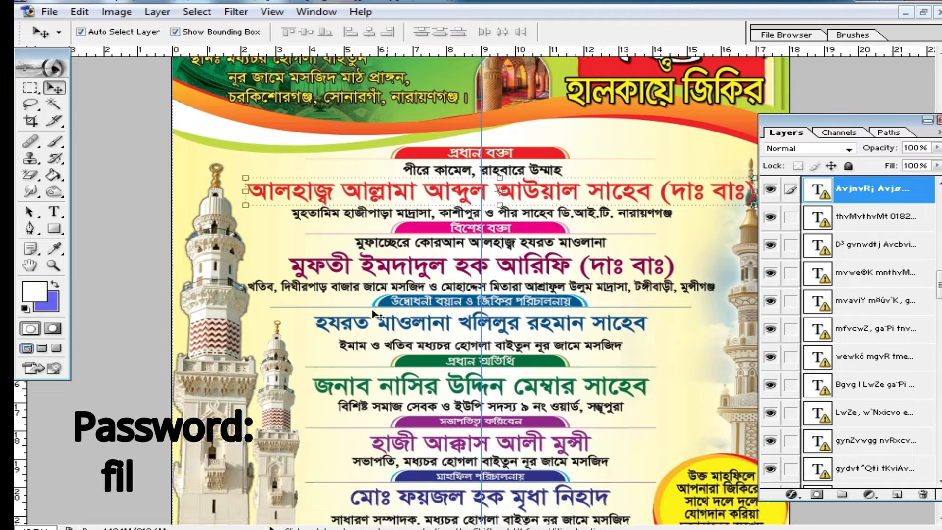
pyautogui.moveTo(196, 276)
pyautogui.mouseDown()
pyautogui.moveTo(209, 307)
pyautogui.moveTo(179, 280)
pyautogui.mouseUp()
pyautogui.moveTo(279, 342); pyautogui.dragTo(286, 331)
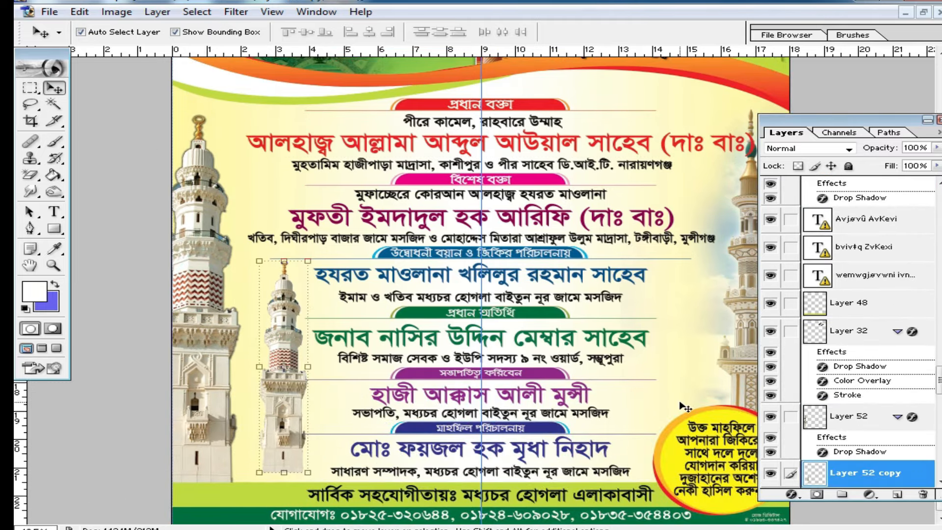
# Step: Try to move the small black line below the purple name slightly right
pyautogui.click(705, 449)
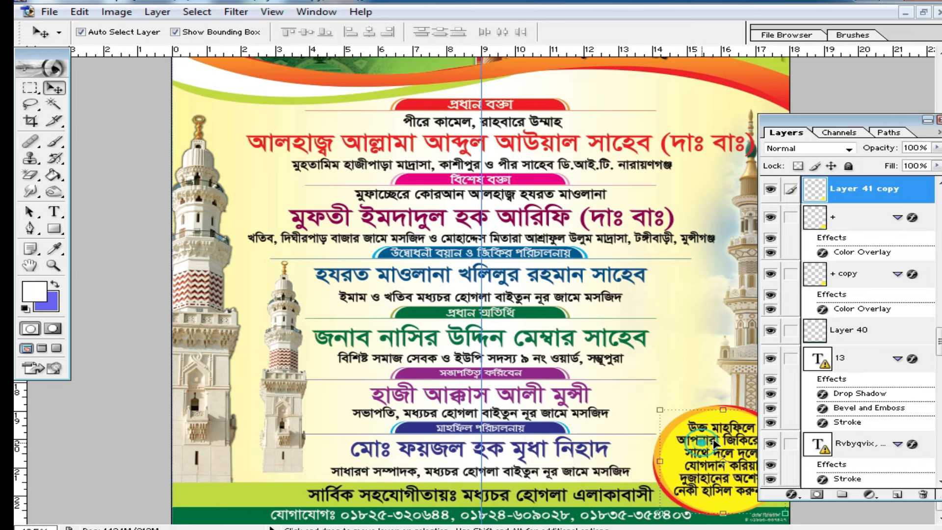
pyautogui.click(569, 415)
pyautogui.moveTo(582, 413); pyautogui.dragTo(594, 412)
pyautogui.hotkey('ctrl', 'z')
# Step: Nudge the green and blue names right, the organizer line left and the indigo name slightly, and minimize the 4 color (15) poster
pyautogui.moveTo(565, 339); pyautogui.dragTo(573, 335)
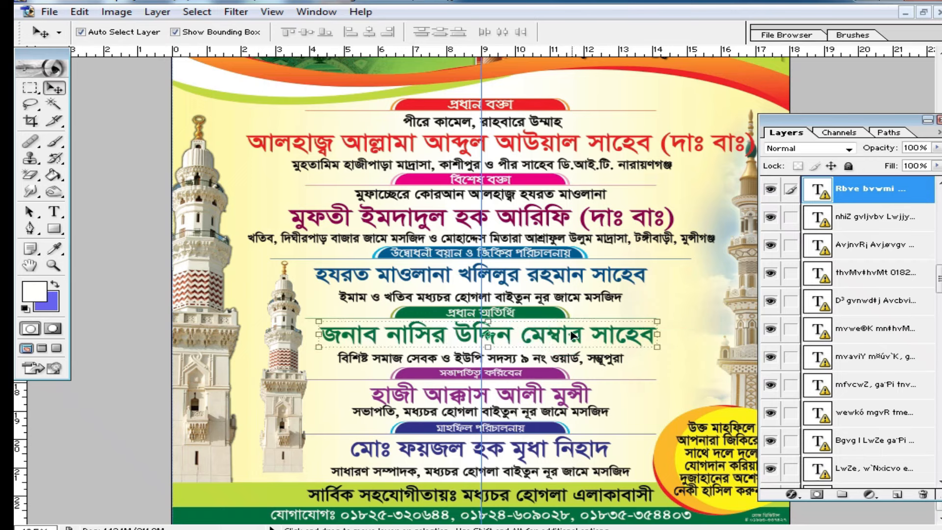
pyautogui.moveTo(511, 279); pyautogui.dragTo(527, 280)
pyautogui.moveTo(434, 498); pyautogui.dragTo(423, 494)
pyautogui.moveTo(418, 455); pyautogui.dragTo(419, 453)
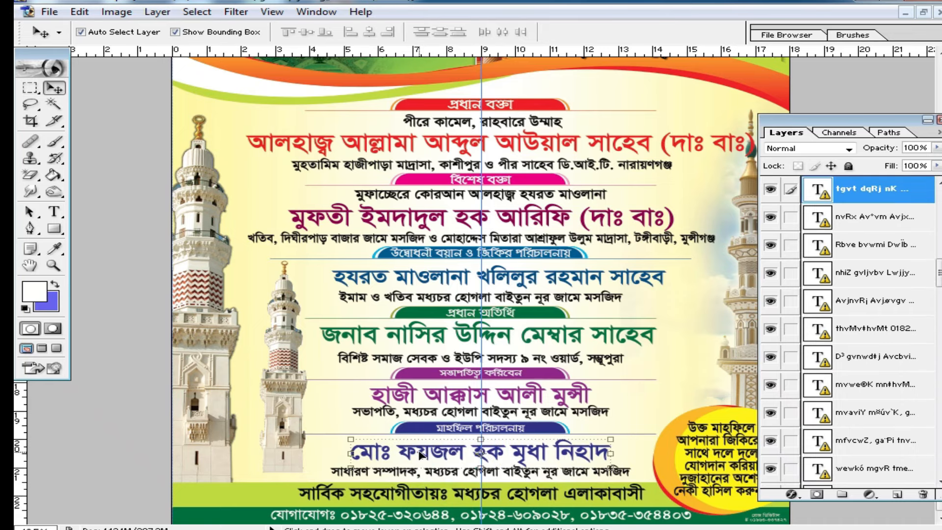
pyautogui.click(905, 13)
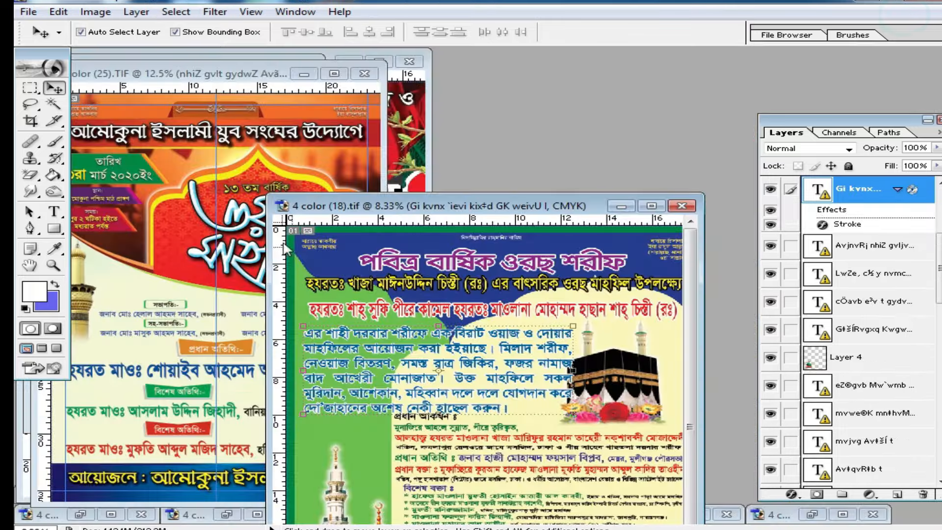
# Step: Spread out the 4 color (25) and 4 color (24) windows and minimize the other poster windows behind them
pyautogui.moveTo(233, 74); pyautogui.dragTo(650, 84)
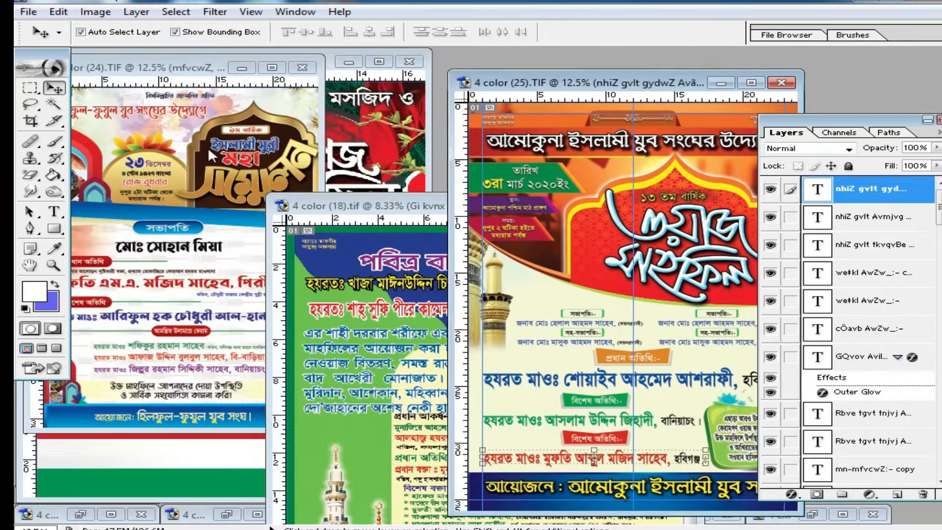
pyautogui.click(188, 69)
pyautogui.moveTo(188, 69); pyautogui.dragTo(314, 120)
pyautogui.click(392, 83)
pyautogui.click(349, 62)
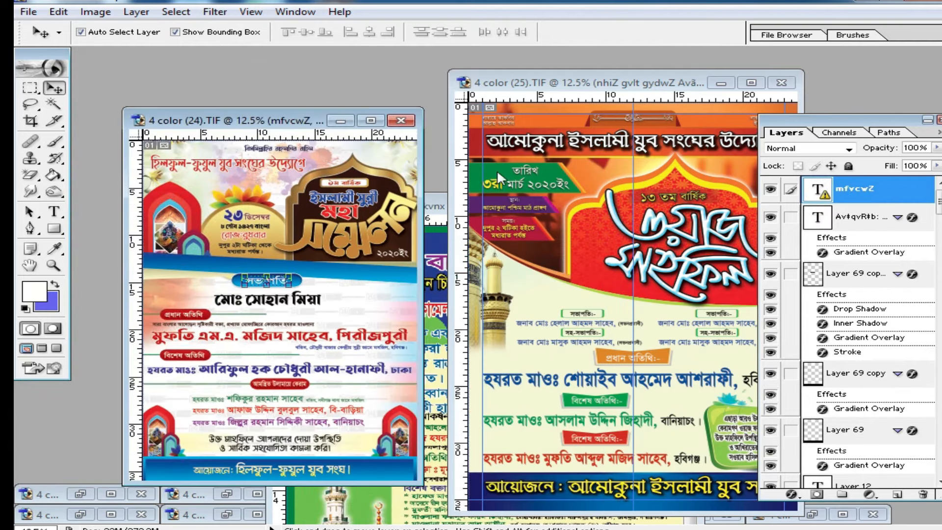
pyautogui.click(662, 72)
pyautogui.moveTo(633, 87); pyautogui.dragTo(484, 71)
# Step: Move the red arch with its linked title lettering up and right on the 4 color (25) poster, and select its lower text layers
pyautogui.click(534, 230)
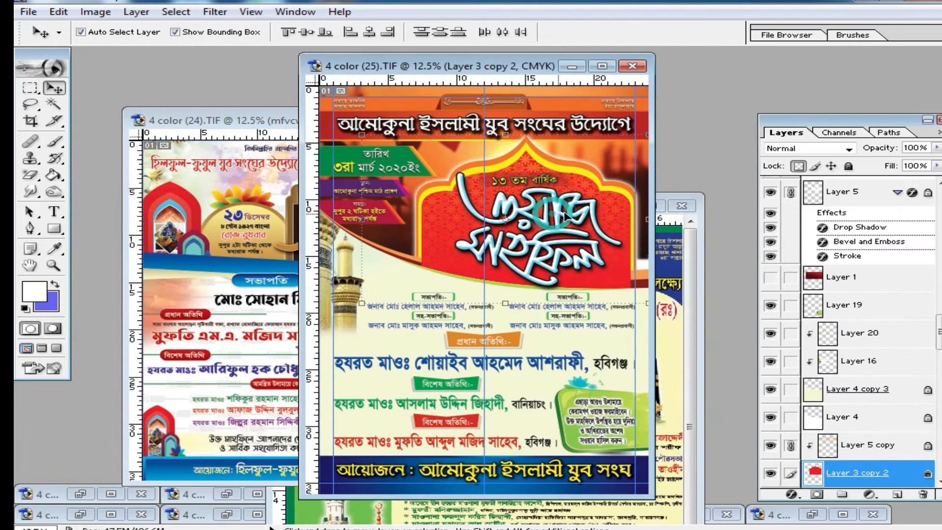
pyautogui.moveTo(532, 230); pyautogui.dragTo(583, 187)
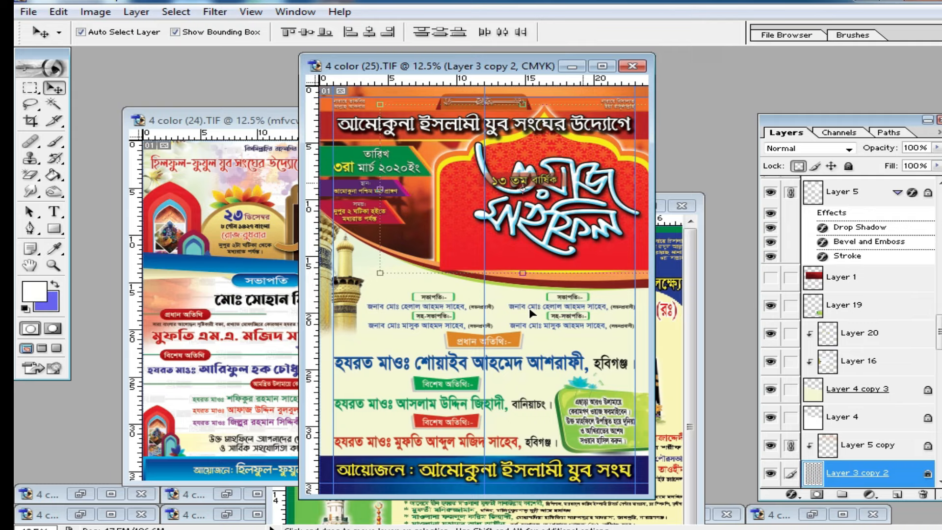
pyautogui.click(502, 345)
pyautogui.click(456, 388)
pyautogui.click(550, 410)
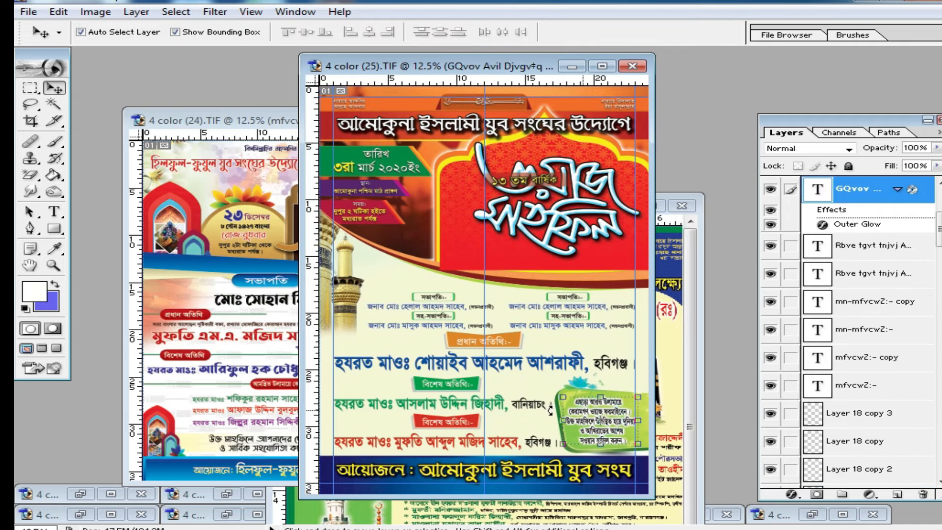
pyautogui.click(474, 401)
# Step: Maximize the 4 color (25) poster and shift the title lettering and linked arch further right and slightly down
pyautogui.doubleClick(480, 63)
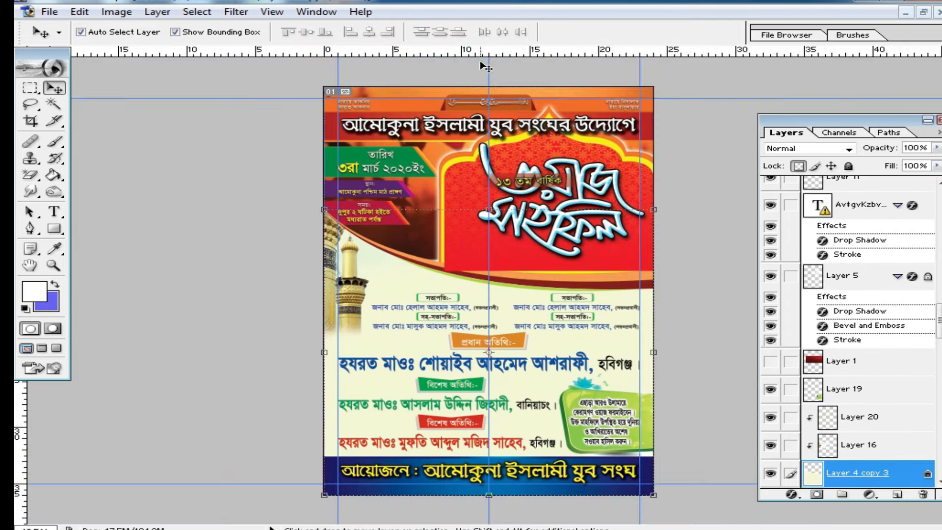
pyautogui.scroll(4, 478, 285)
pyautogui.click(474, 289)
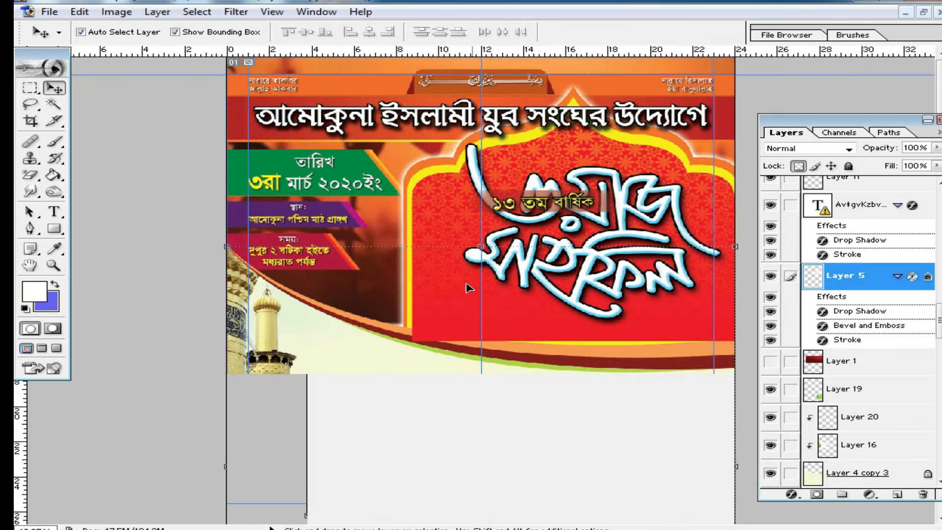
pyautogui.hotkey('ctrl', 'space')
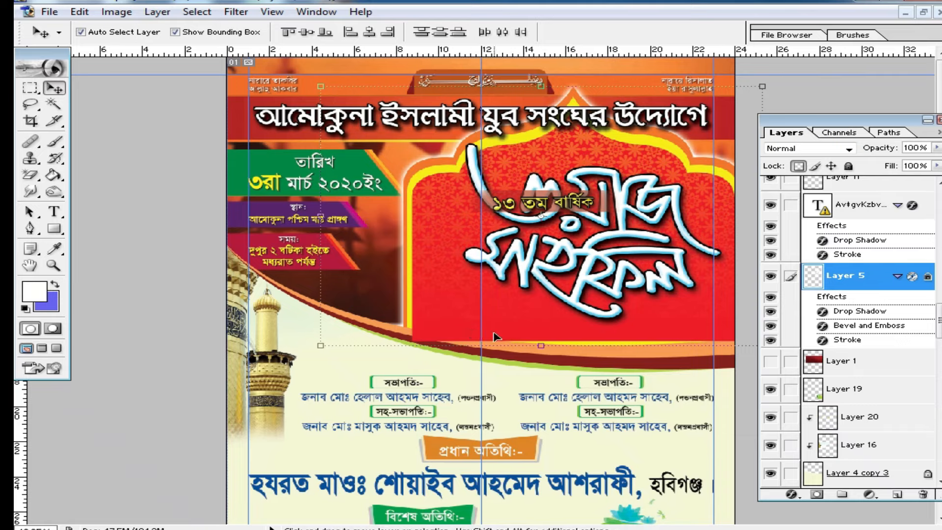
pyautogui.click(491, 333)
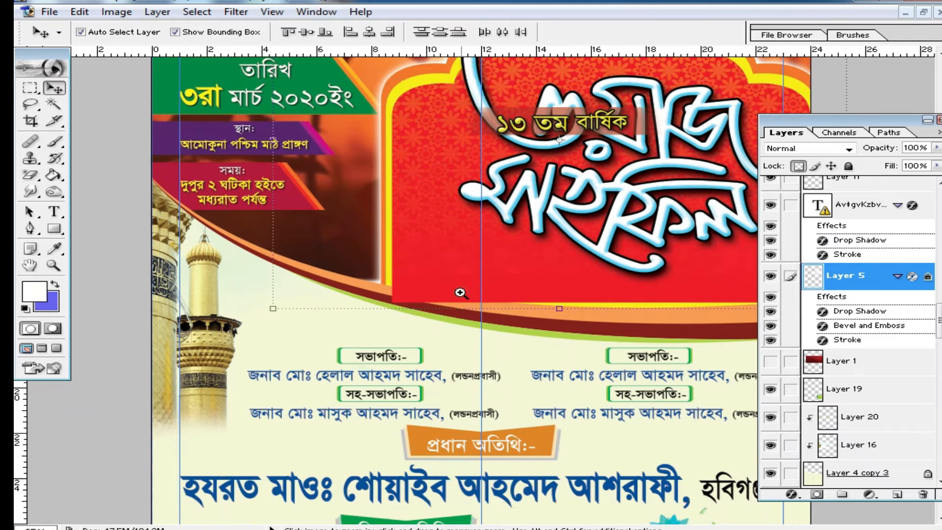
pyautogui.click(411, 273)
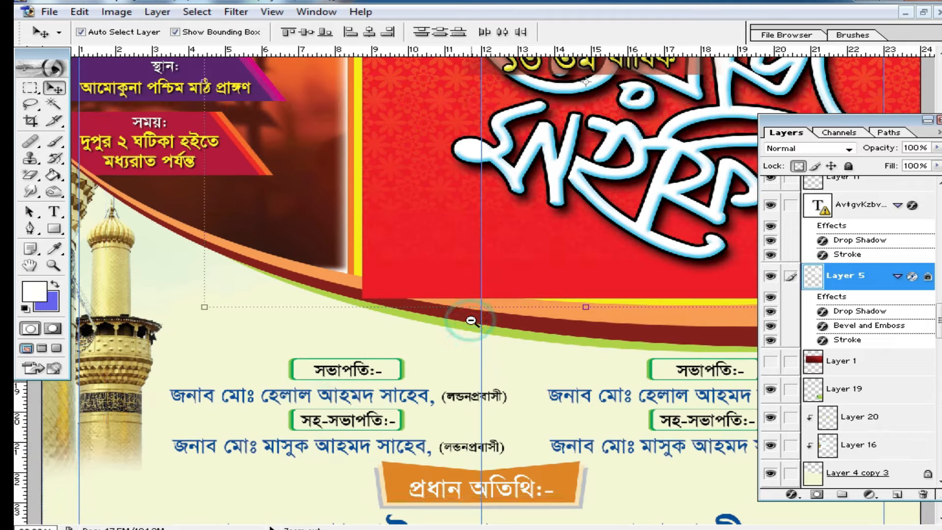
pyautogui.click(470, 320)
pyautogui.click(468, 322)
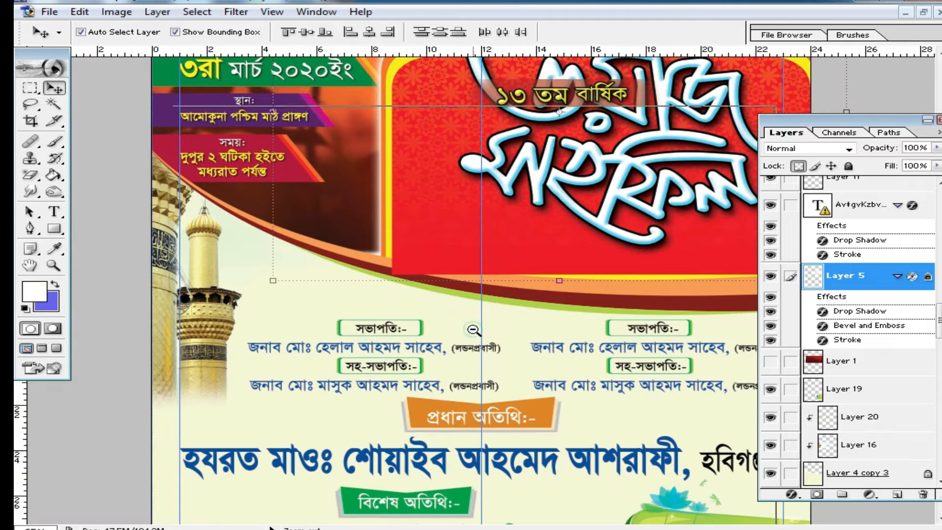
pyautogui.click(474, 326)
pyautogui.moveTo(506, 203); pyautogui.dragTo(557, 222)
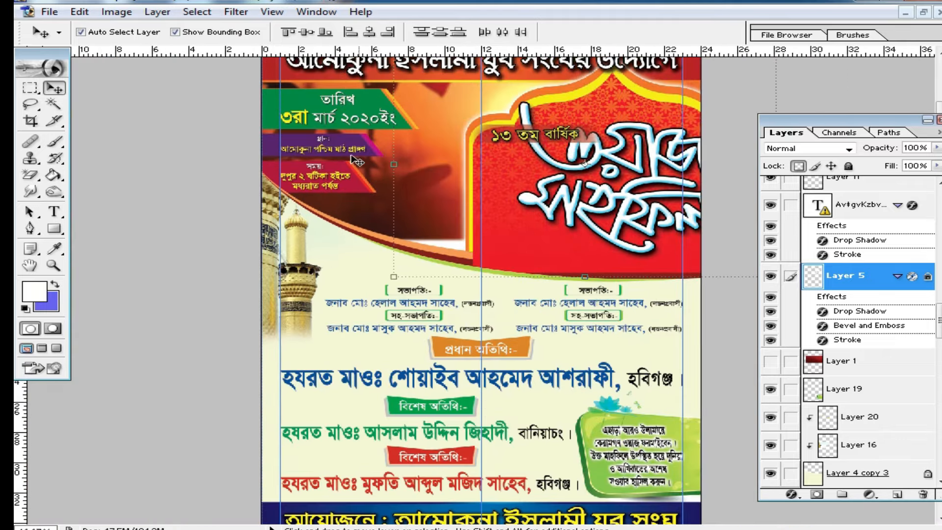
# Step: Move the venue text off its purple ribbon, and shift the crimson ribbon and the mosque tower down and right
pyautogui.click(354, 148)
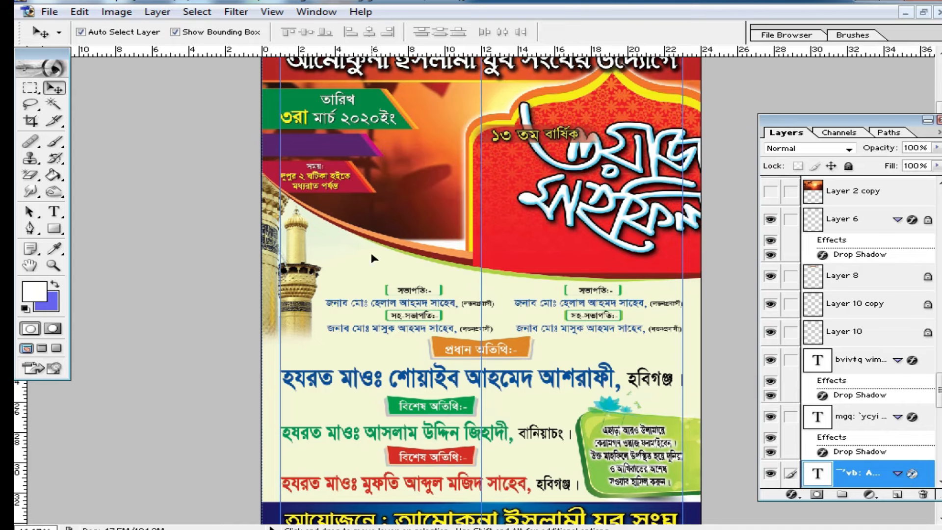
pyautogui.click(335, 143)
pyautogui.moveTo(331, 173); pyautogui.dragTo(366, 187)
pyautogui.moveTo(334, 278); pyautogui.dragTo(360, 287)
# Step: Move the green note box up and left off its text, restore the 4 color (25) poster to a window and set it aside
pyautogui.moveTo(676, 434); pyautogui.dragTo(632, 328)
pyautogui.click(441, 405)
pyautogui.moveTo(442, 405)
pyautogui.mouseDown()
pyautogui.moveTo(464, 405)
pyautogui.moveTo(454, 406)
pyautogui.mouseUp()
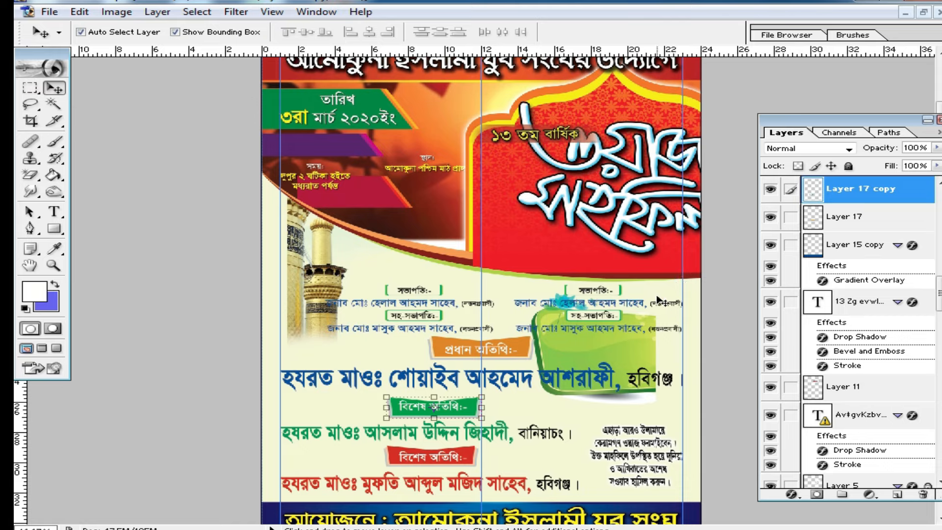
pyautogui.click(924, 13)
pyautogui.moveTo(480, 66); pyautogui.dragTo(628, 172)
# Step: On the 4 color (24) poster, shift the black name line right and the lower corner arch illustration up and left
pyautogui.click(365, 231)
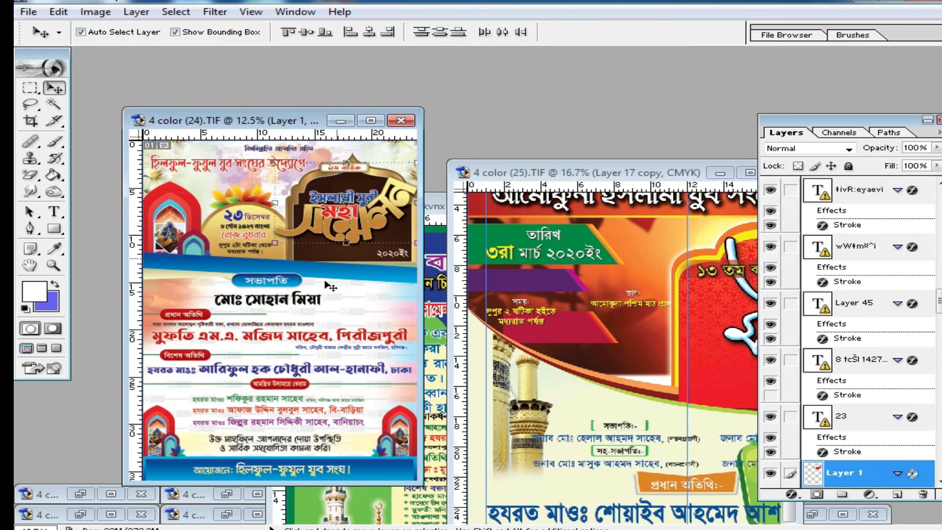
pyautogui.click(278, 299)
pyautogui.click(300, 300)
pyautogui.moveTo(300, 299); pyautogui.dragTo(321, 301)
pyautogui.moveTo(396, 430); pyautogui.dragTo(393, 398)
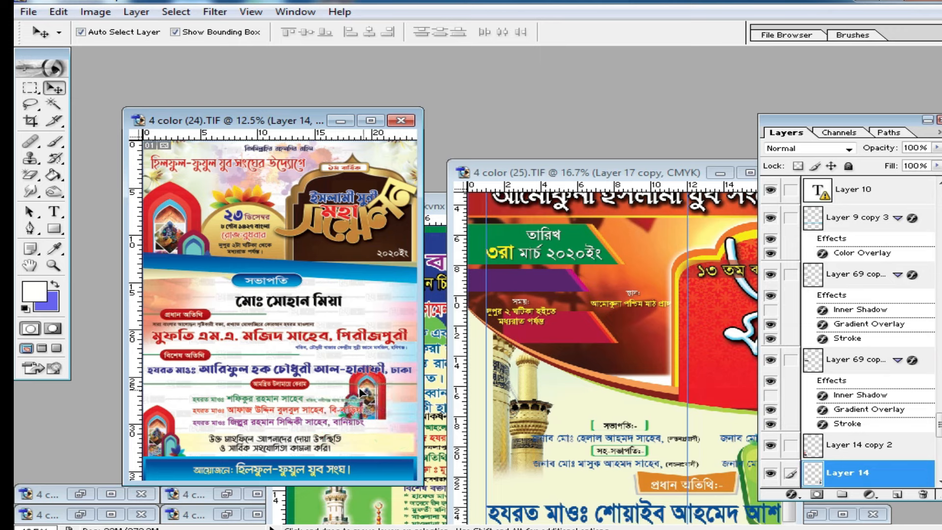
# Step: Move the blue wave band and its linked background artwork down and right across the middle of the 4 color (24) poster
pyautogui.moveTo(327, 268); pyautogui.dragTo(374, 312)
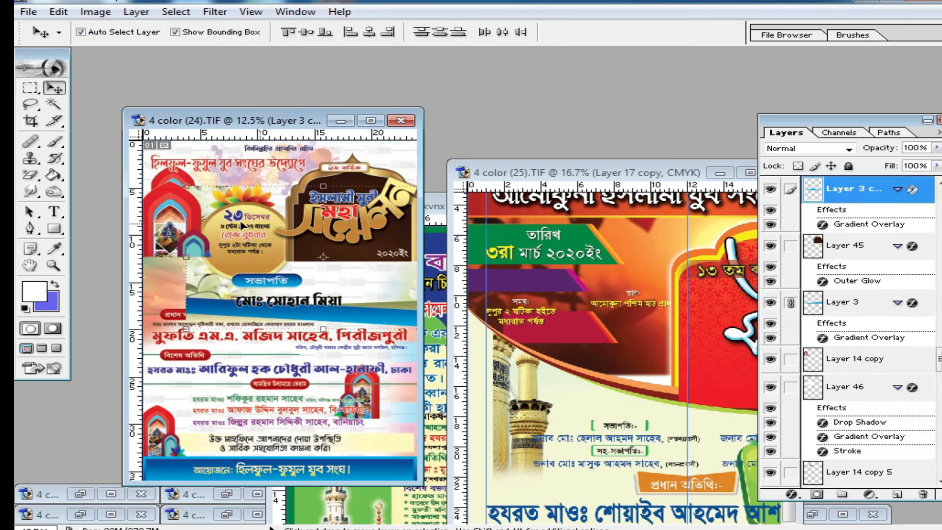
pyautogui.click(168, 220)
pyautogui.moveTo(231, 215); pyautogui.dragTo(367, 300)
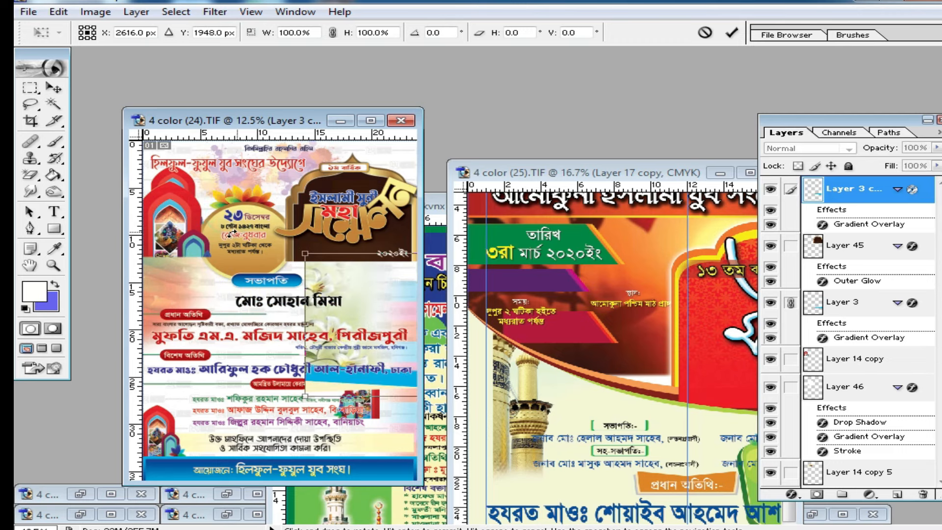
pyautogui.doubleClick(355, 288)
# Step: Move the gold circle away from the date text, shift both upper red arches and the pink background patch, and select a guest label
pyautogui.click(250, 256)
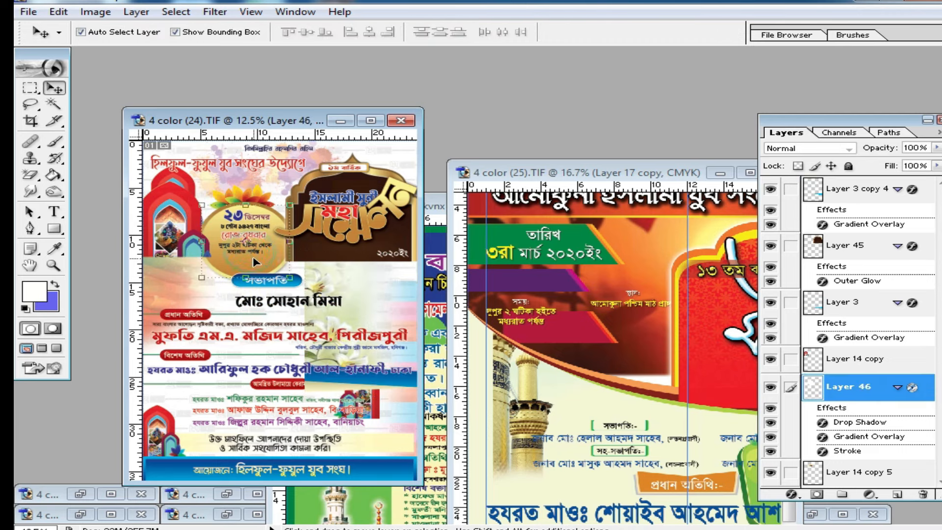
pyautogui.moveTo(391, 291); pyautogui.dragTo(334, 289)
pyautogui.moveTo(179, 224); pyautogui.dragTo(281, 222)
pyautogui.click(180, 185)
pyautogui.moveTo(179, 186); pyautogui.dragTo(206, 185)
pyautogui.moveTo(173, 277); pyautogui.dragTo(213, 277)
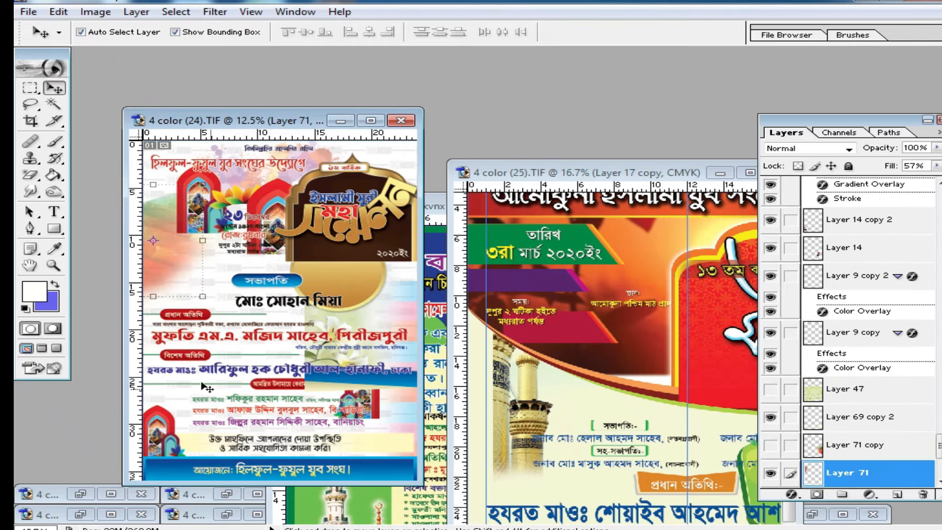
pyautogui.click(194, 355)
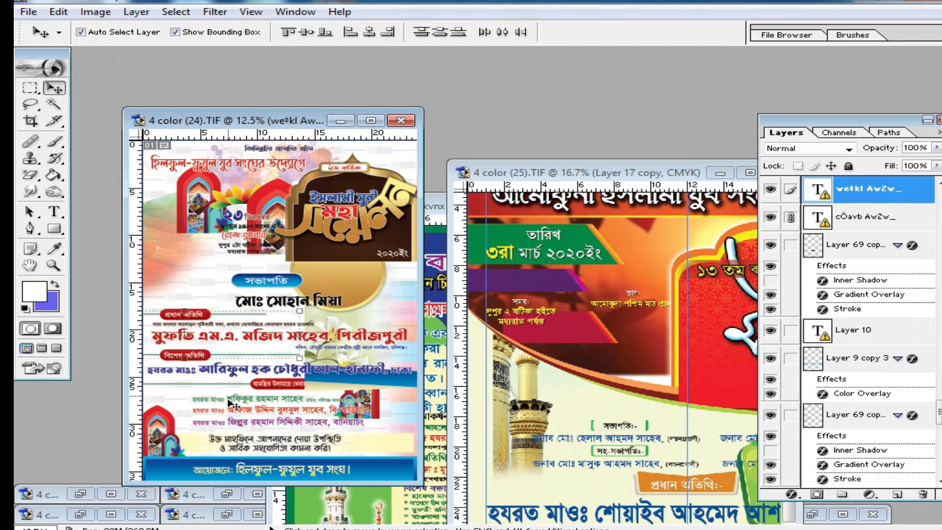
# Step: Pick out the lower arch illustration, the footer text, the red guest label and the gold circle as separate layers
pyautogui.moveTo(160, 426); pyautogui.dragTo(176, 427)
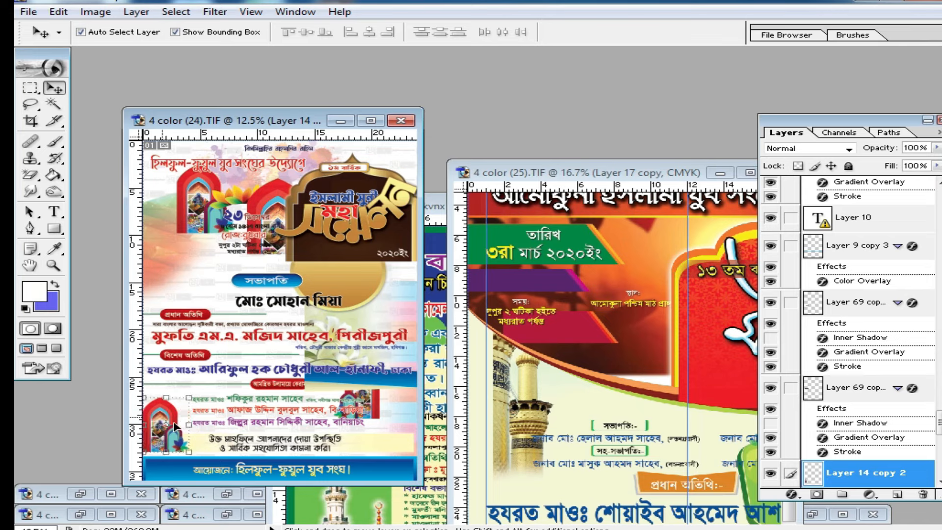
pyautogui.moveTo(292, 467); pyautogui.dragTo(294, 468)
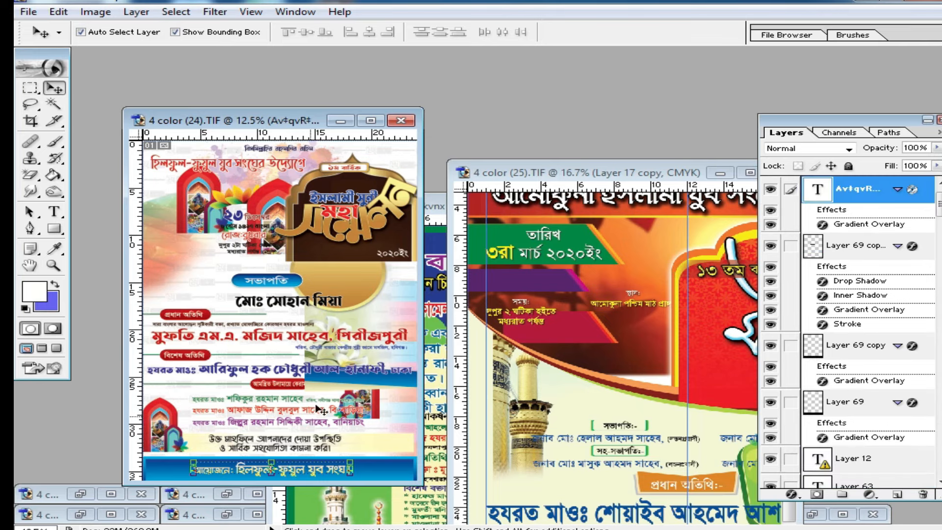
pyautogui.click(281, 387)
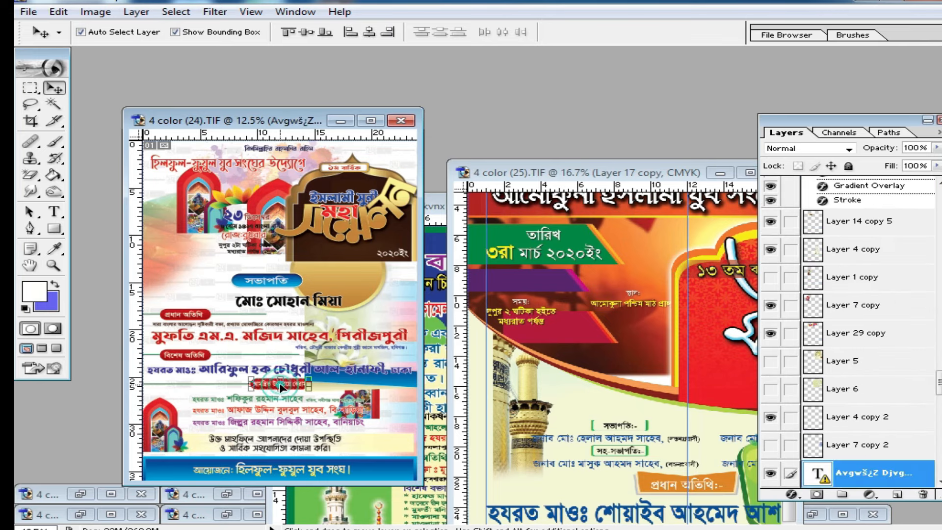
pyautogui.click(324, 426)
pyautogui.click(343, 288)
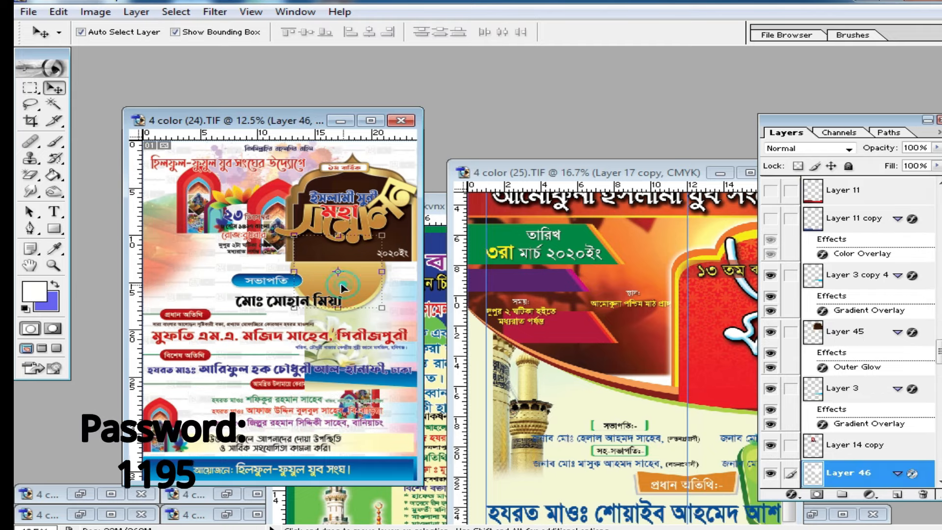
# Step: Maximize the 4 color (24) poster, enlarge its middle area and select the blue pill-shaped label
pyautogui.doubleClick(279, 120)
pyautogui.keyDown('ctrl'); pyautogui.click(495, 349); pyautogui.keyUp('ctrl')
pyautogui.keyDown('ctrl'); pyautogui.click(529, 303); pyautogui.keyUp('ctrl')
pyautogui.keyDown('ctrl'); pyautogui.click(537, 255); pyautogui.keyUp('ctrl')
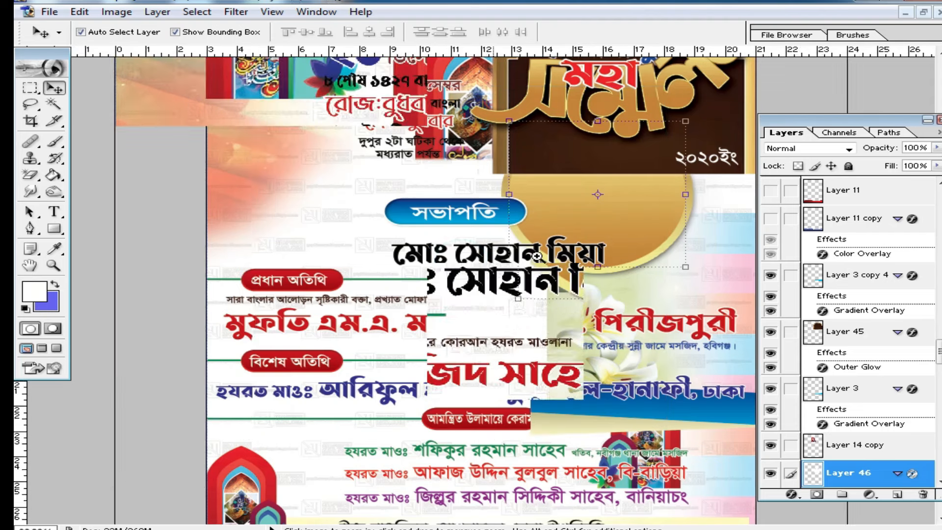
pyautogui.click(517, 229)
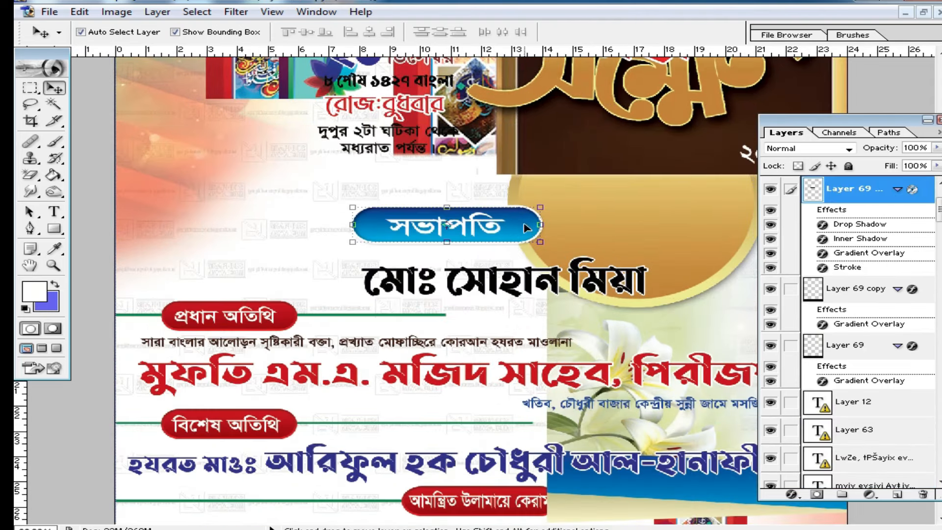
# Step: Try shifting the blue label's hue with Hue/Saturation, then discard the adjustment
pyautogui.hotkey('ctrl', 'u')
pyautogui.moveTo(441, 206); pyautogui.dragTo(675, 206)
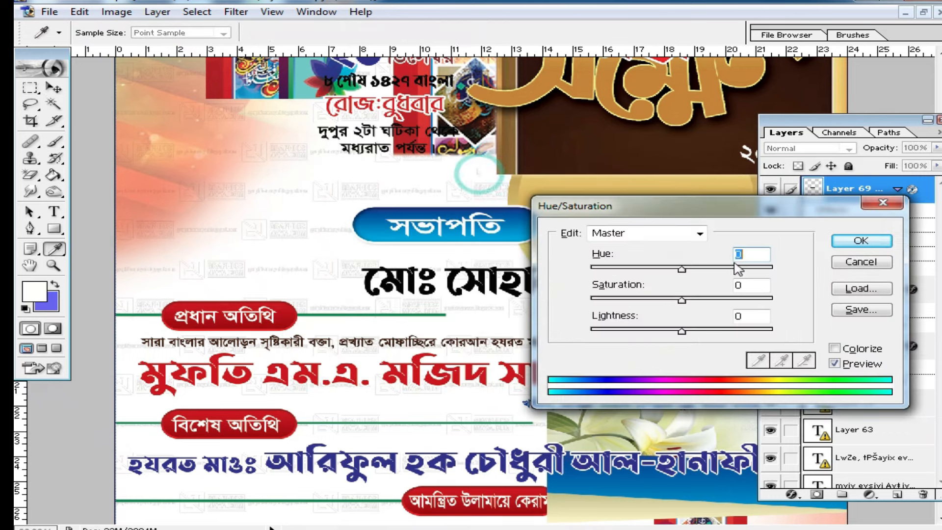
pyautogui.moveTo(685, 269); pyautogui.dragTo(665, 270)
pyautogui.click(851, 257)
# Step: Open the blue label's layer style and show the preset gradients of its Gradient Overlay
pyautogui.rightClick(913, 189)
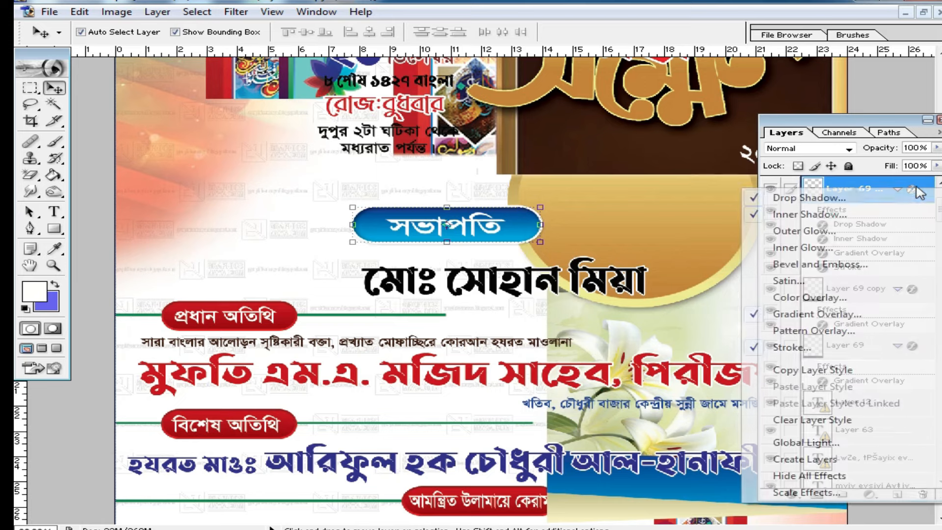
pyautogui.click(877, 187)
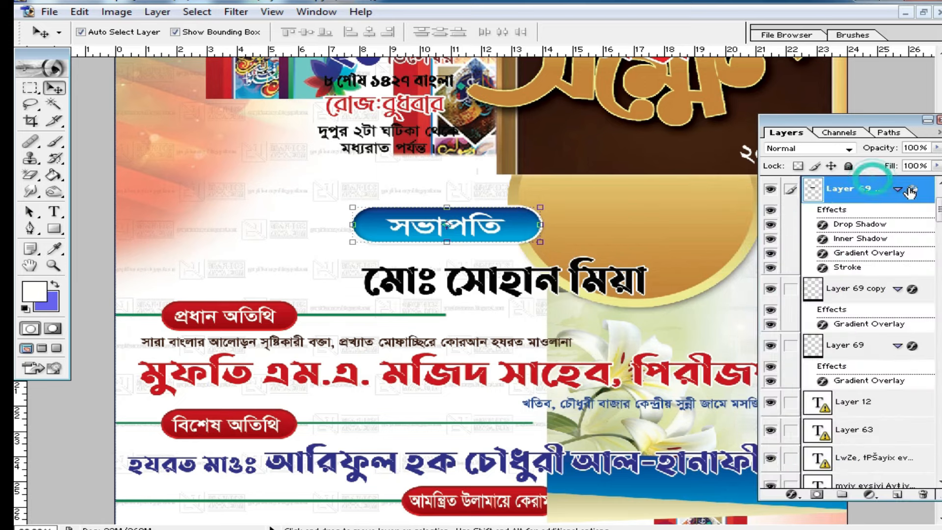
pyautogui.doubleClick(913, 188)
pyautogui.moveTo(555, 185); pyautogui.dragTo(742, 225)
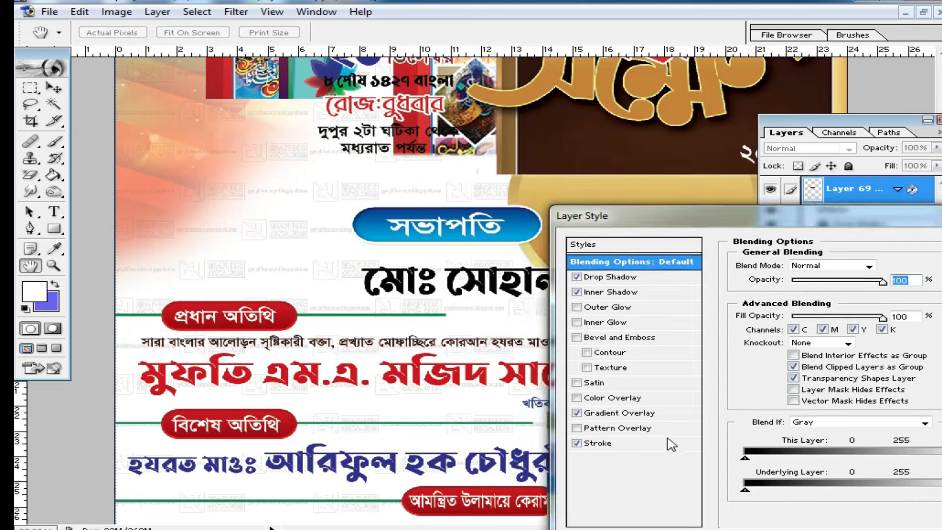
pyautogui.click(657, 414)
pyautogui.click(893, 296)
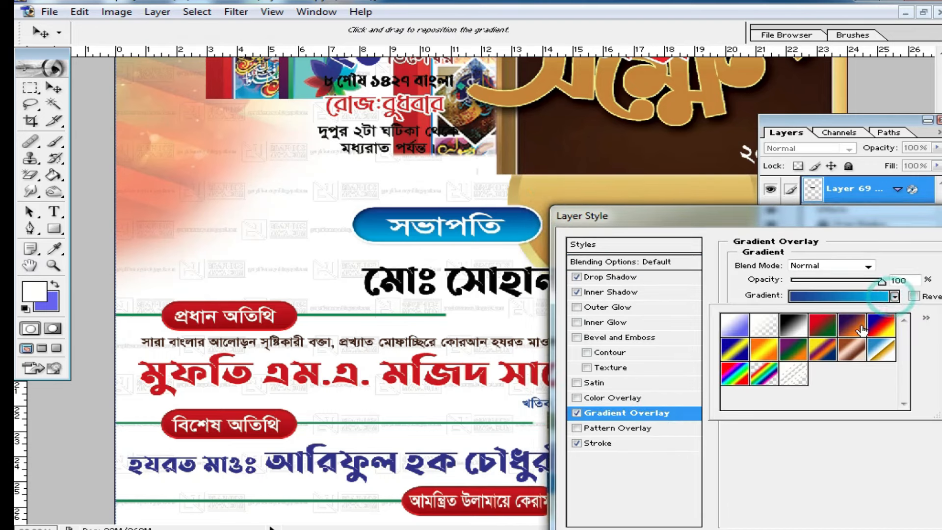
# Step: Preview various preset gradients on the blue label, including black-to-white and orange-yellow, and discard the style changes
pyautogui.click(886, 347)
pyautogui.click(820, 352)
pyautogui.click(793, 350)
pyautogui.click(768, 379)
pyautogui.click(736, 375)
pyautogui.click(734, 353)
pyautogui.click(734, 324)
pyautogui.click(795, 325)
pyautogui.click(777, 328)
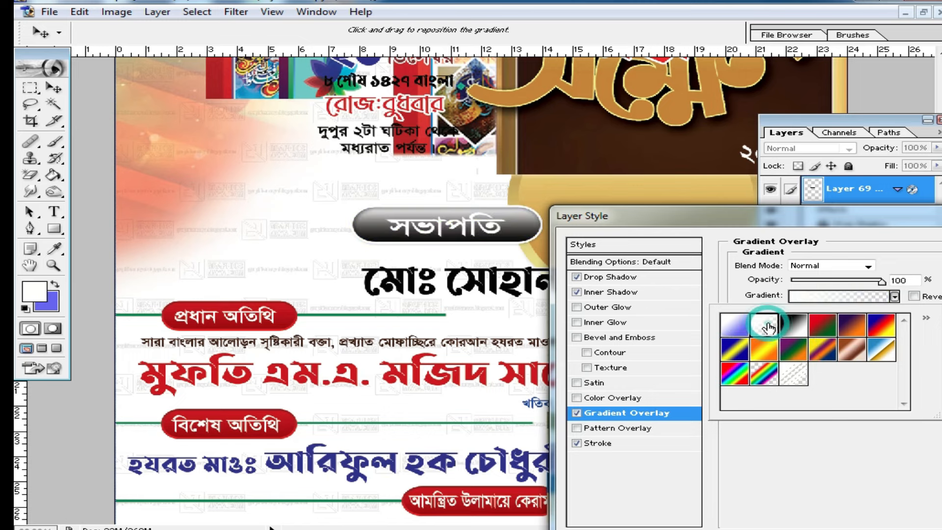
pyautogui.click(793, 374)
pyautogui.click(795, 350)
pyautogui.click(763, 349)
pyautogui.moveTo(829, 216); pyautogui.dragTo(655, 242)
pyautogui.click(877, 291)
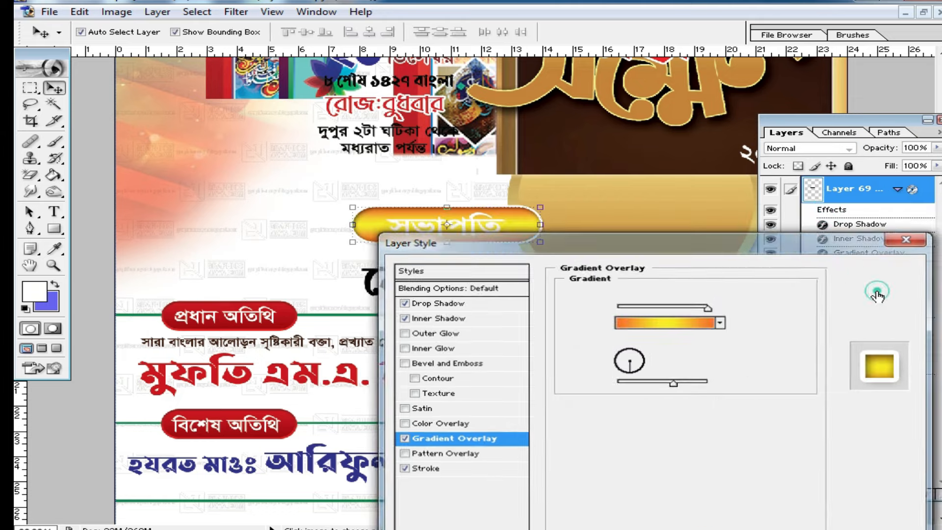
# Step: Move the gold circle slightly down and left, and open the preset gradients of its Gradient Overlay
pyautogui.click(689, 229)
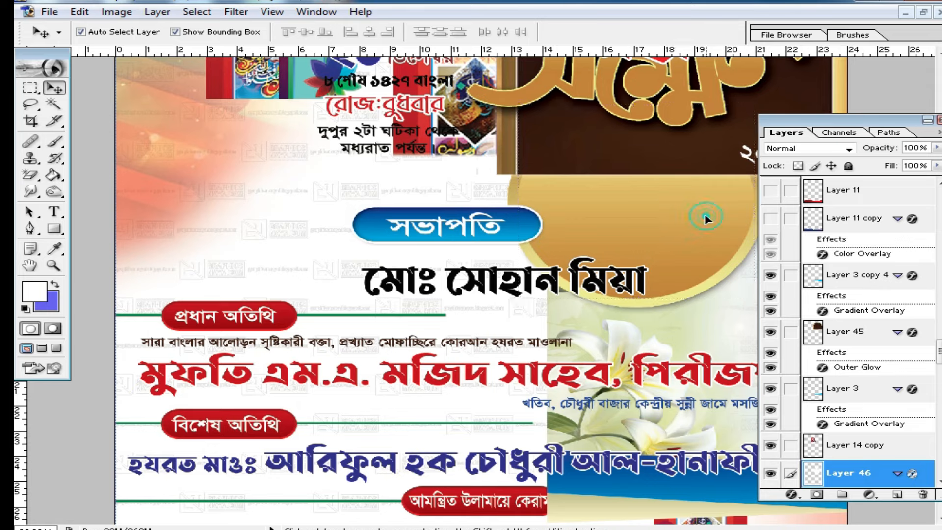
pyautogui.moveTo(696, 272); pyautogui.dragTo(684, 297)
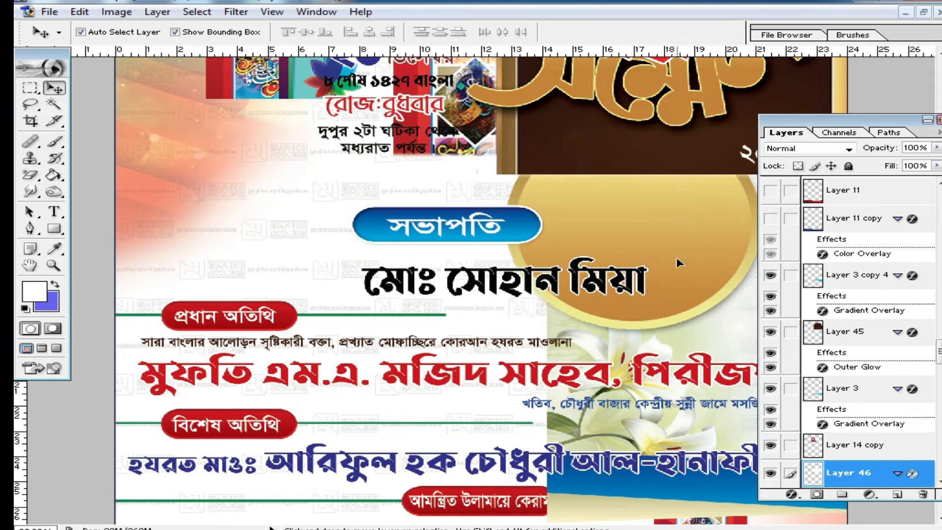
pyautogui.doubleClick(914, 476)
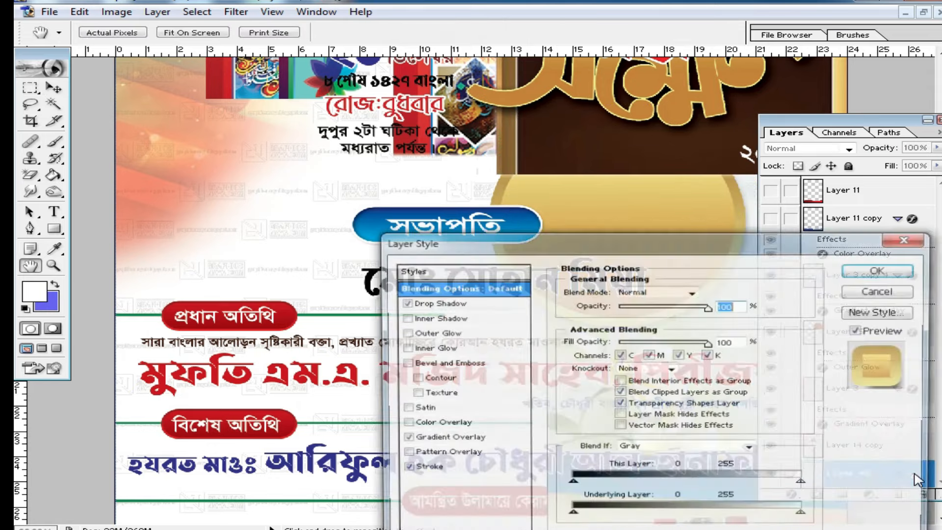
pyautogui.click(464, 438)
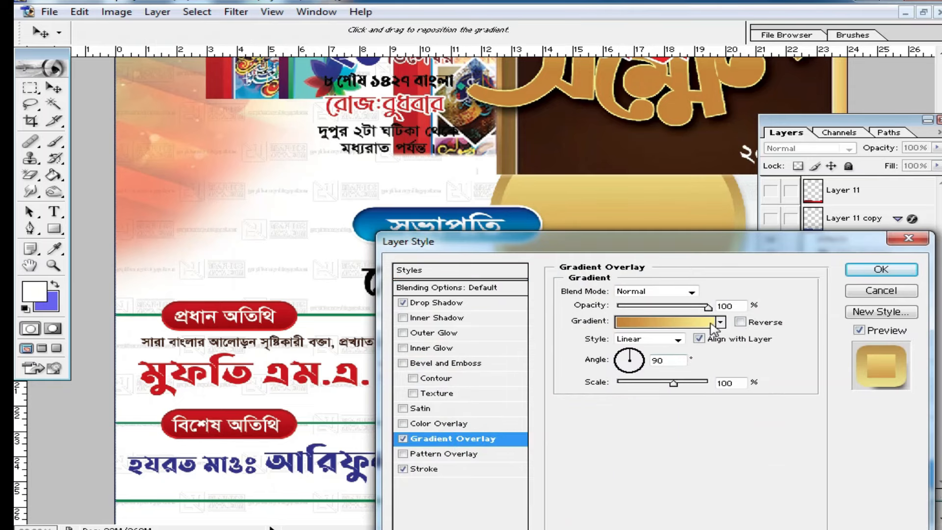
pyautogui.click(721, 322)
# Step: Preview transparent-stripe, black-to-white, blue-yellow, rainbow and blue-gold gradients on the gold circle, and close the layer style without applying them
pyautogui.click(726, 375)
pyautogui.click(638, 398)
pyautogui.moveTo(707, 246); pyautogui.dragTo(613, 317)
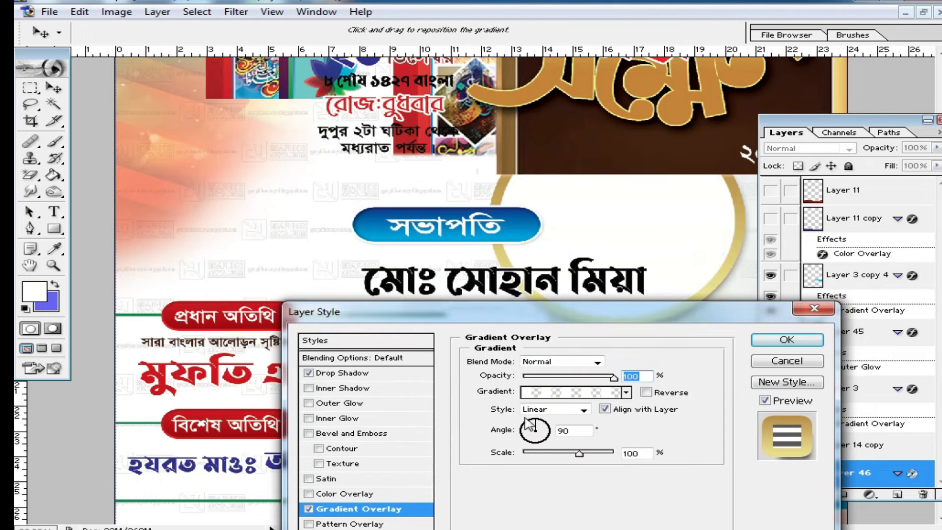
pyautogui.click(626, 391)
pyautogui.click(544, 421)
pyautogui.click(489, 424)
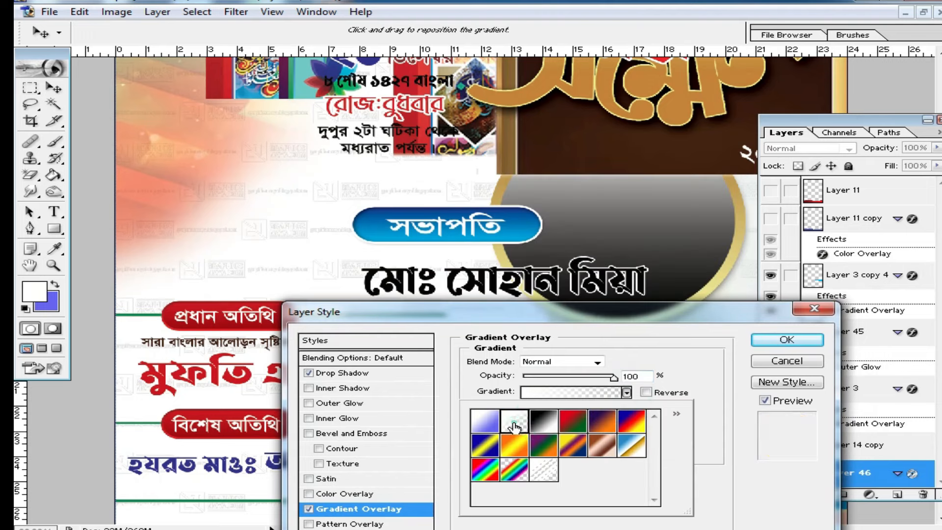
pyautogui.click(486, 448)
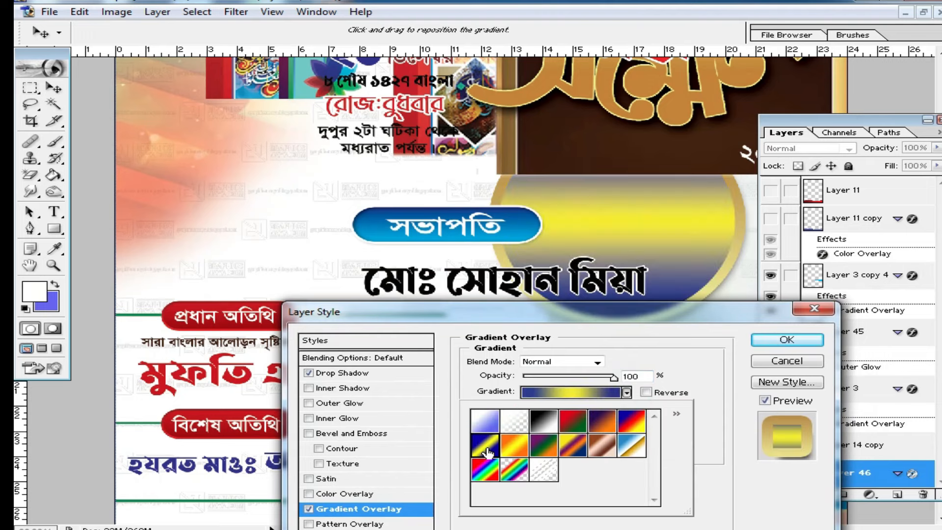
pyautogui.click(487, 465)
pyautogui.click(626, 418)
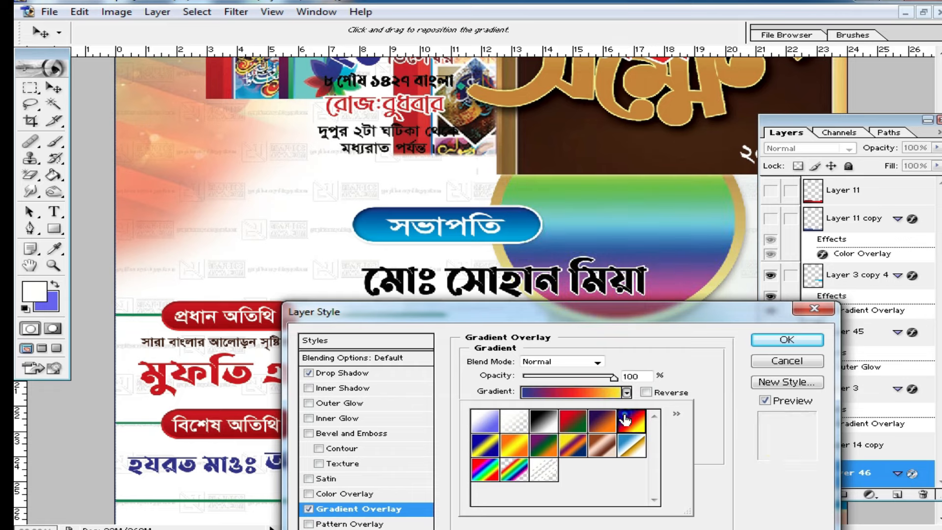
pyautogui.click(634, 451)
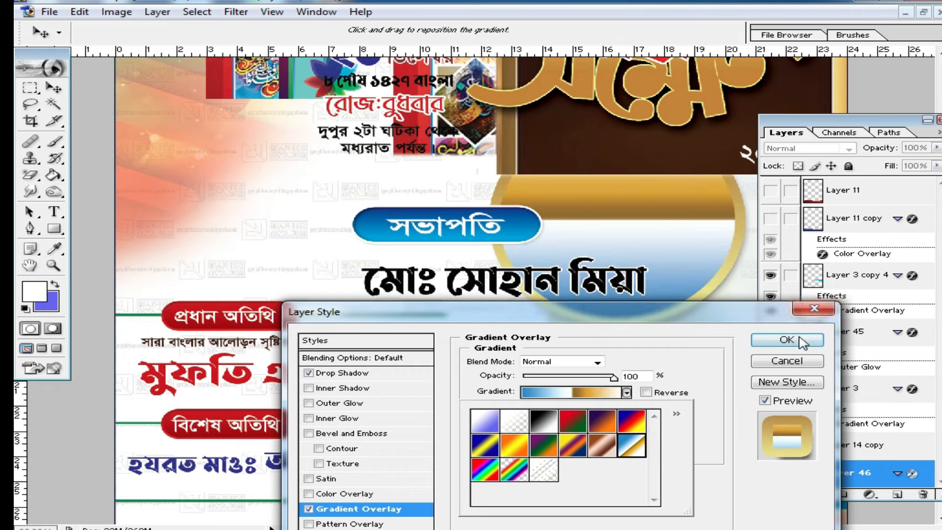
pyautogui.click(816, 309)
pyautogui.click(796, 313)
# Step: Move the large gold calligraphic title down and slightly left over its brown arch panel
pyautogui.scroll(5, 545, 225)
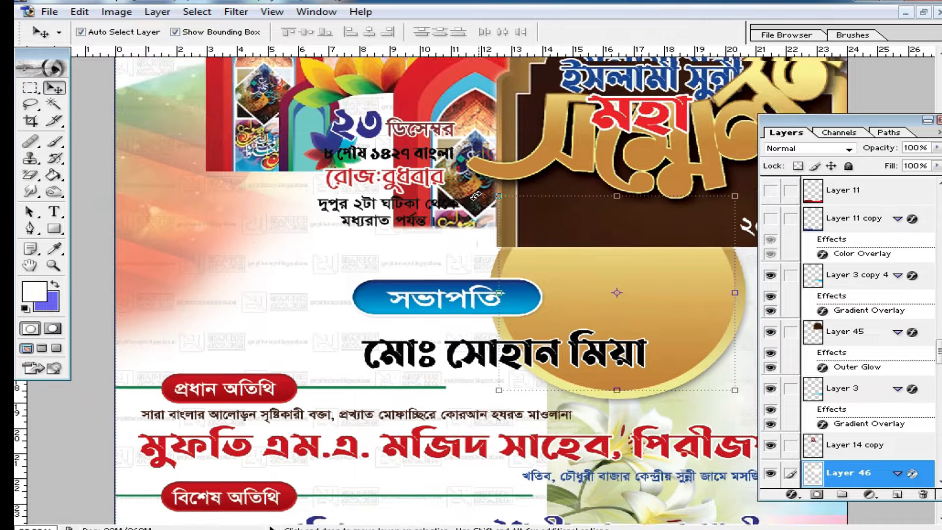
pyautogui.moveTo(653, 297); pyautogui.dragTo(637, 356)
pyautogui.moveTo(681, 324); pyautogui.dragTo(689, 300)
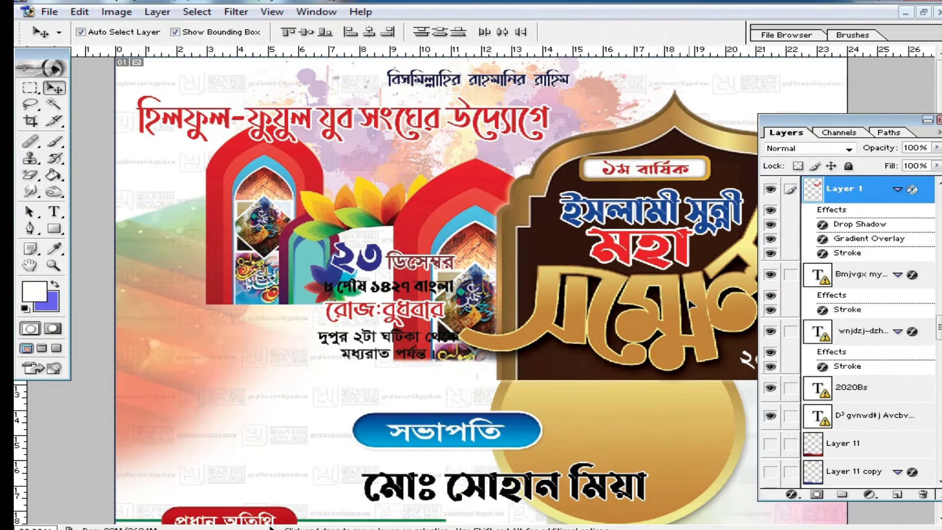
pyautogui.keyDown('alt'); pyautogui.click(582, 276); pyautogui.keyUp('alt')
pyautogui.scroll(-5, 539, 282)
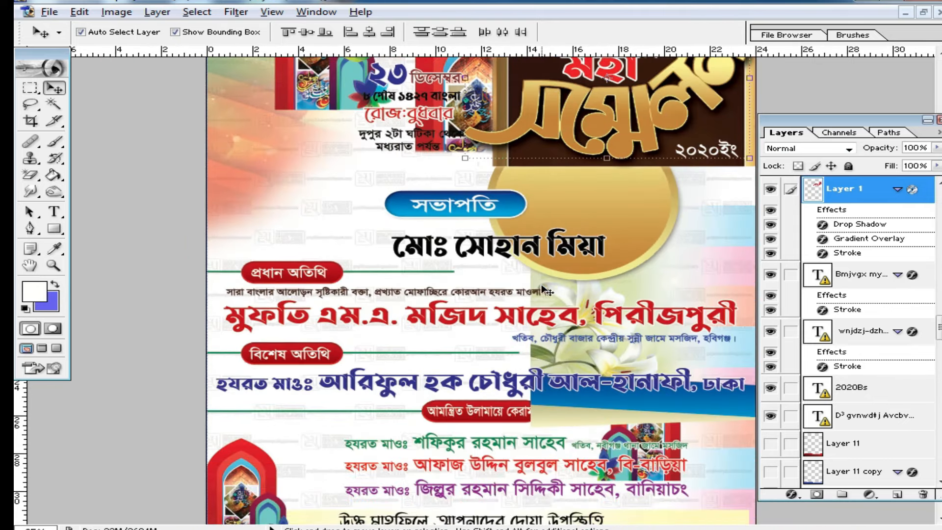